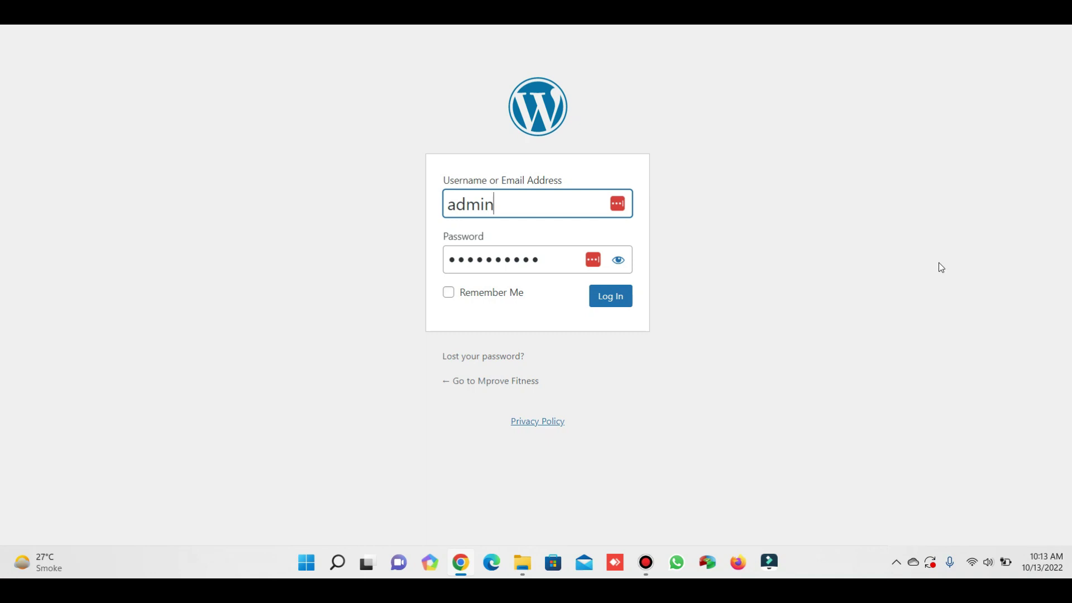
# Try signing in to the Mprove Fitness site with the prefilled admin username and saved password.
pyautogui.moveTo(378, 141); pyautogui.dragTo(760, 351)
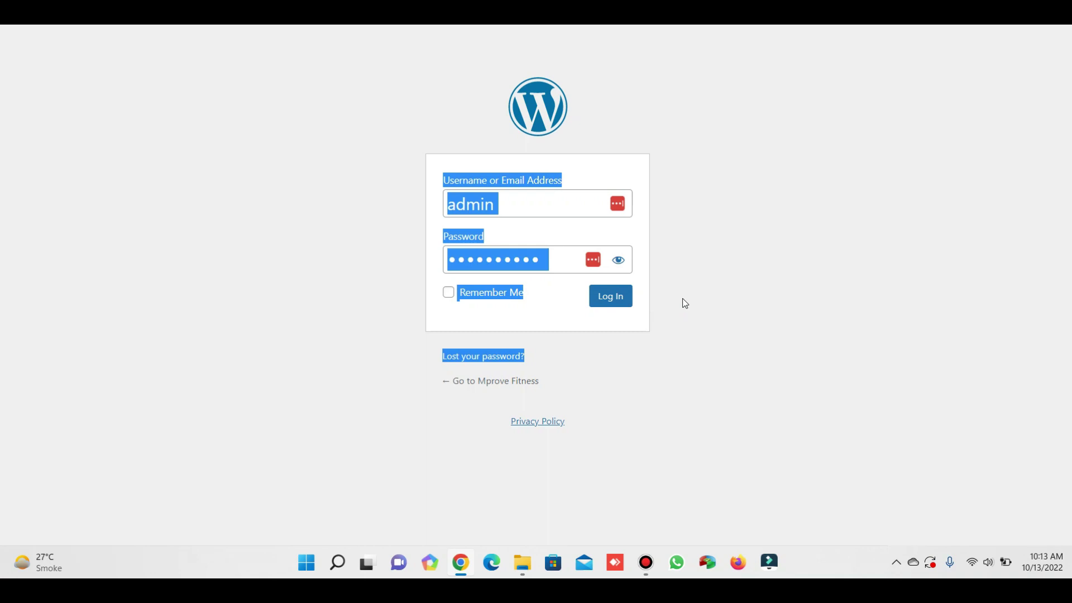
pyautogui.click(581, 230)
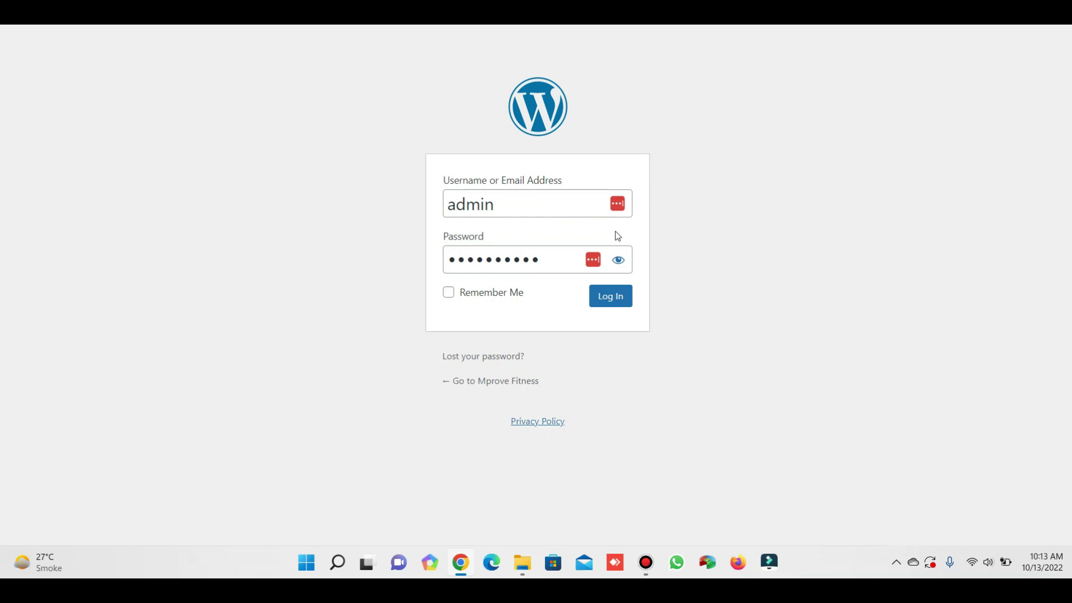
pyautogui.click(611, 298)
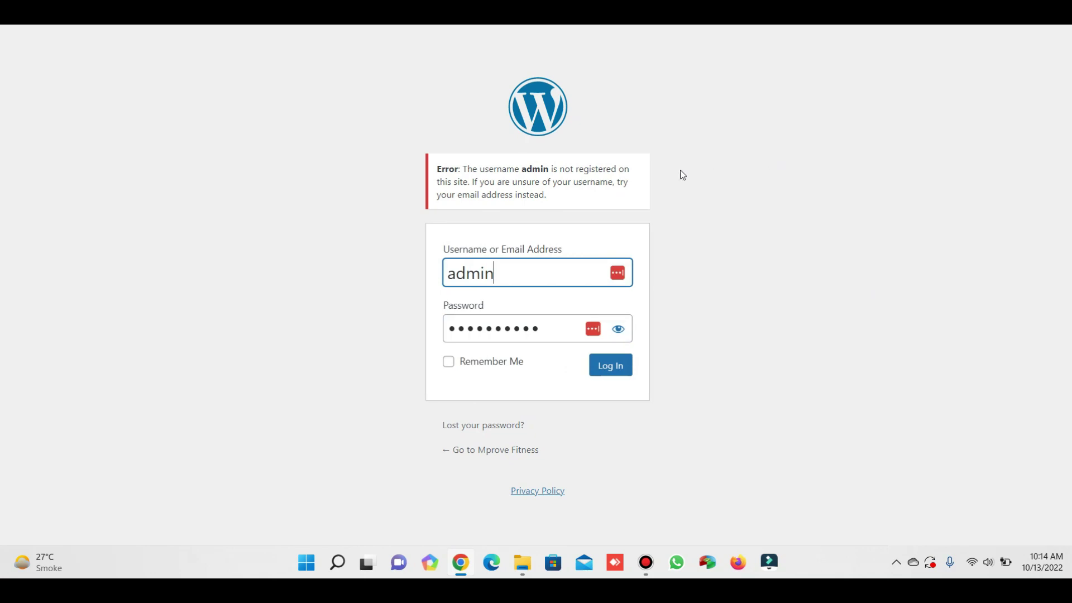
# Log in with the other suggested administrator username and its saved password.
pyautogui.doubleClick(527, 271)
pyautogui.click(760, 223)
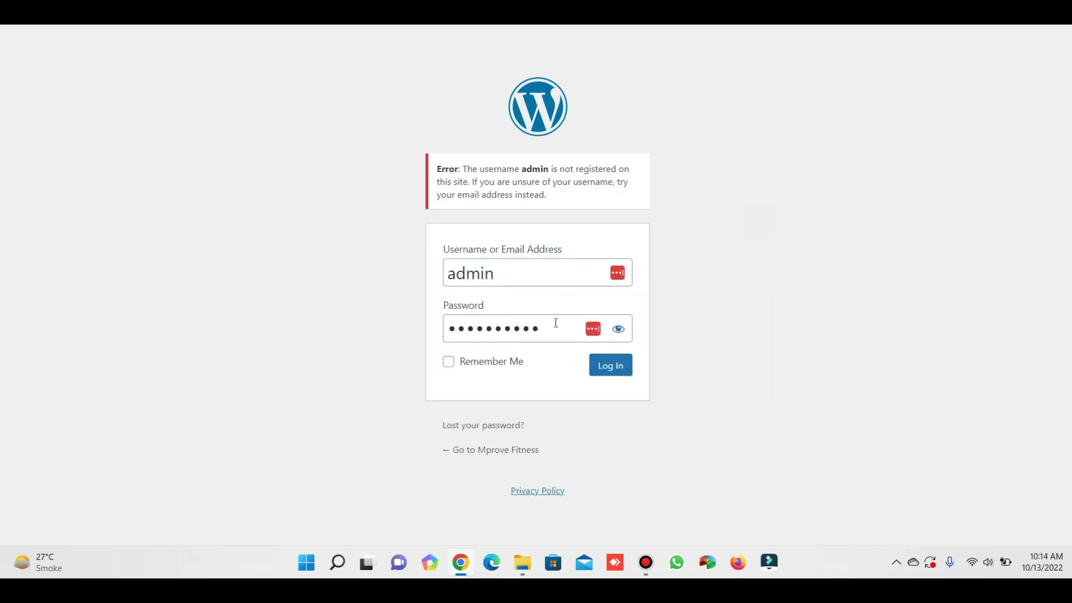
pyautogui.doubleClick(529, 275)
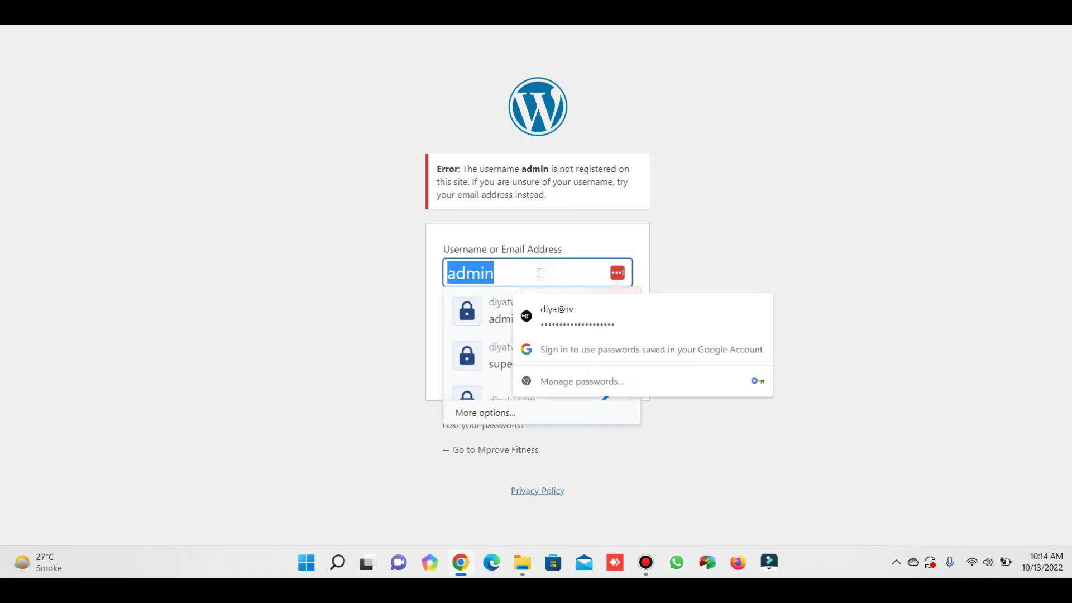
pyautogui.write('su')
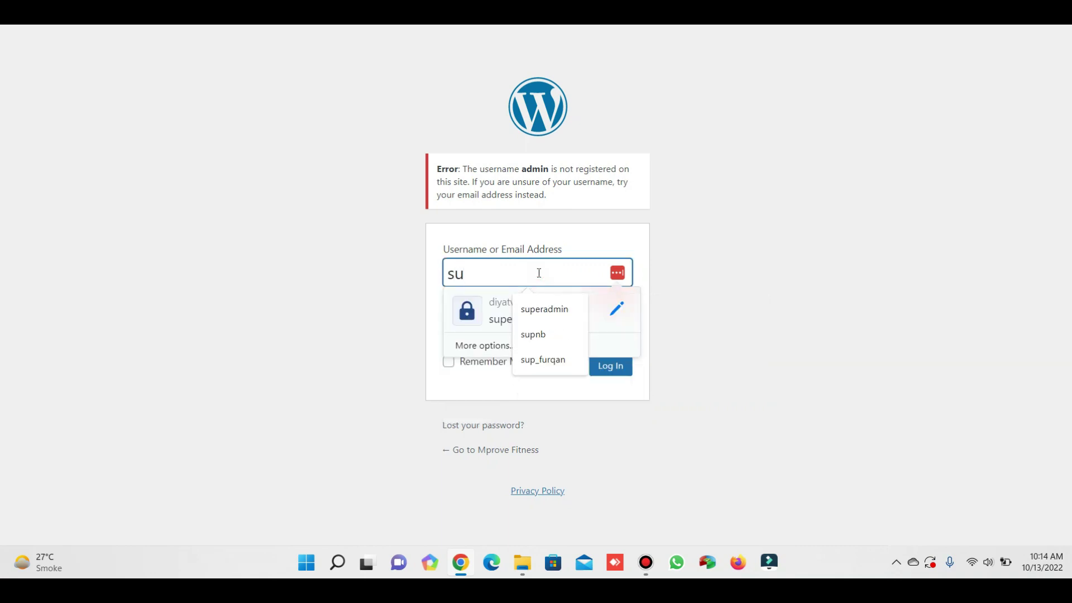
pyautogui.press('Down')
pyautogui.press('Tab')
pyautogui.write('******')
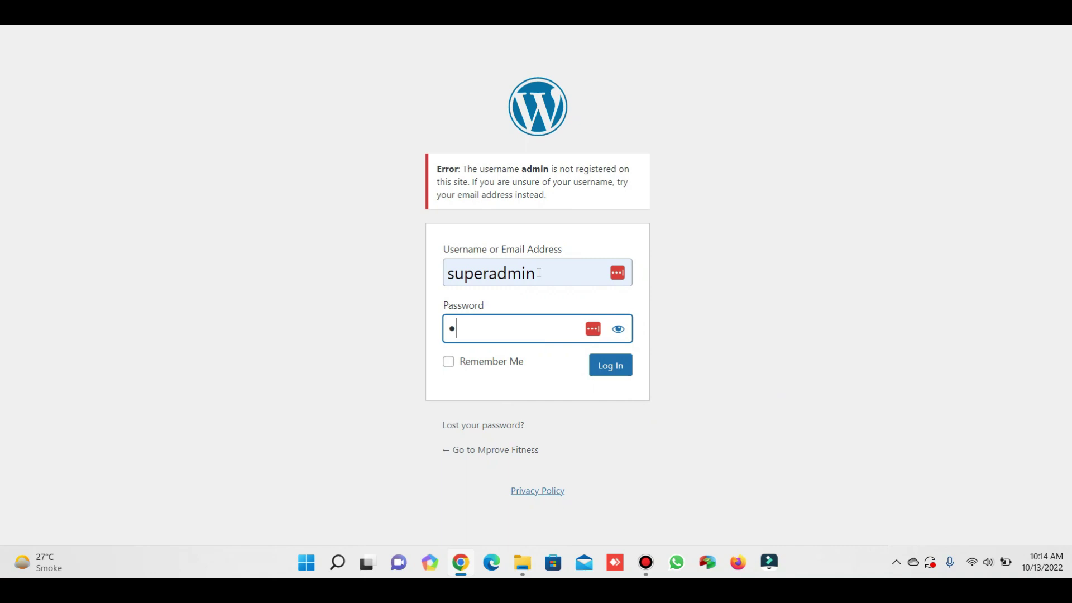
pyautogui.write('***')
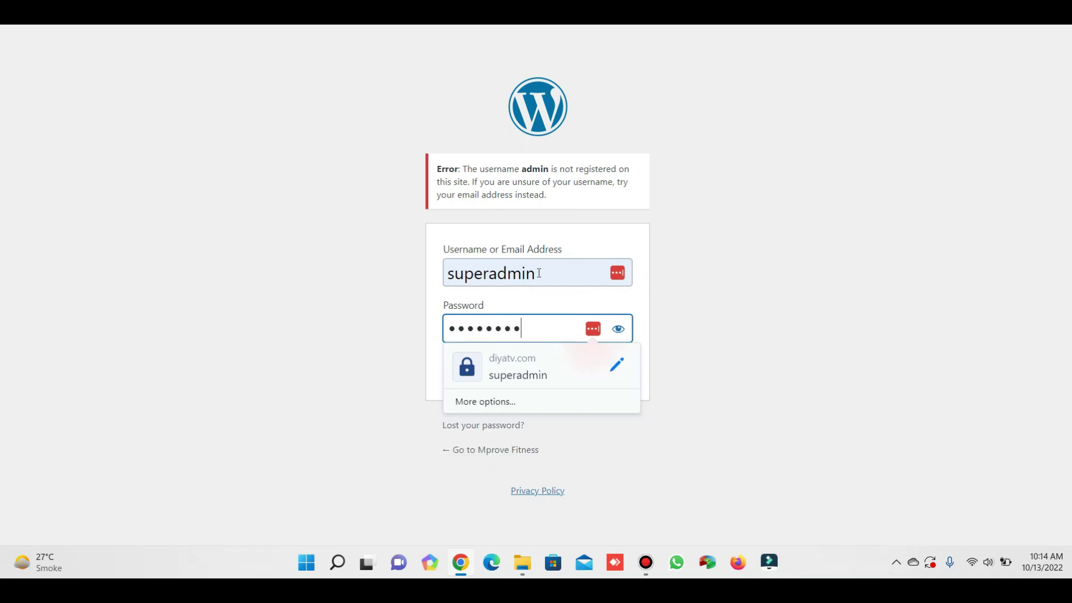
pyautogui.press('Return')
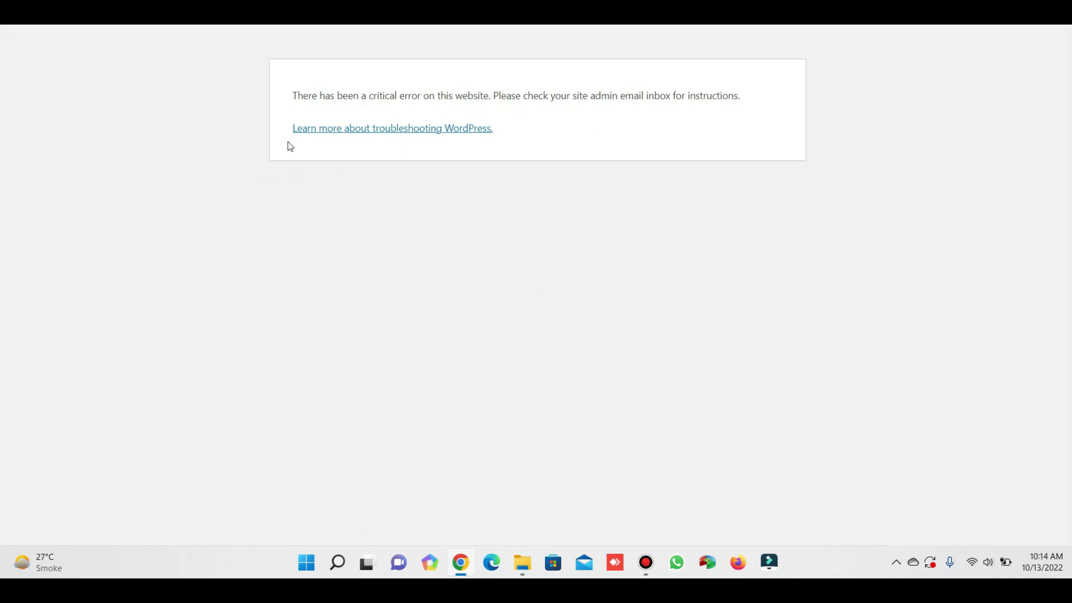
# Read over the critical error message, then switch to the site's root folder in cPanel File Manager.
pyautogui.click(294, 97)
pyautogui.moveTo(294, 97); pyautogui.dragTo(742, 95)
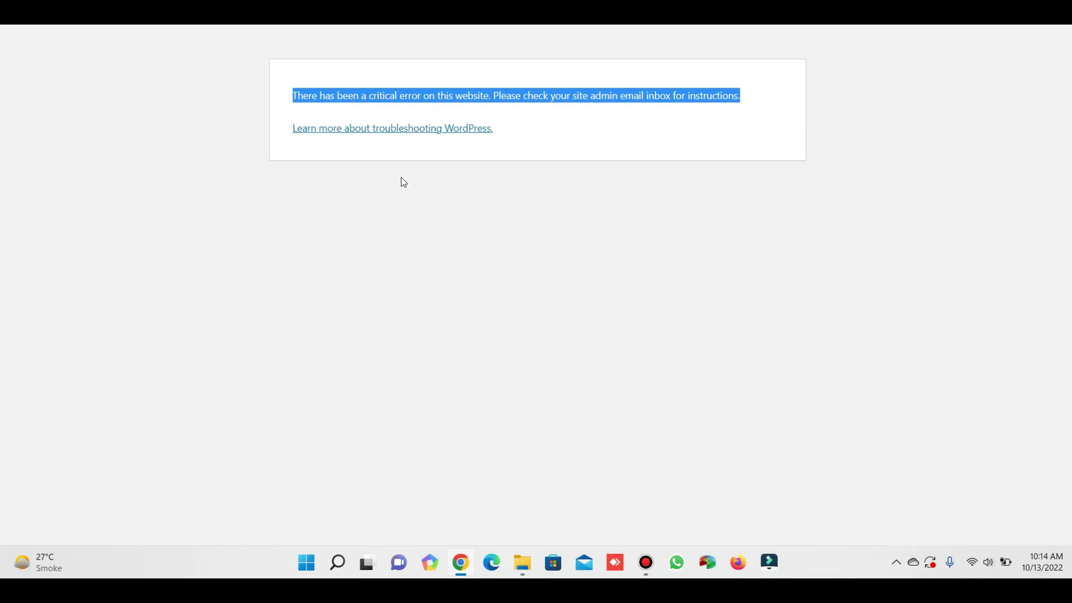
pyautogui.click(418, 208)
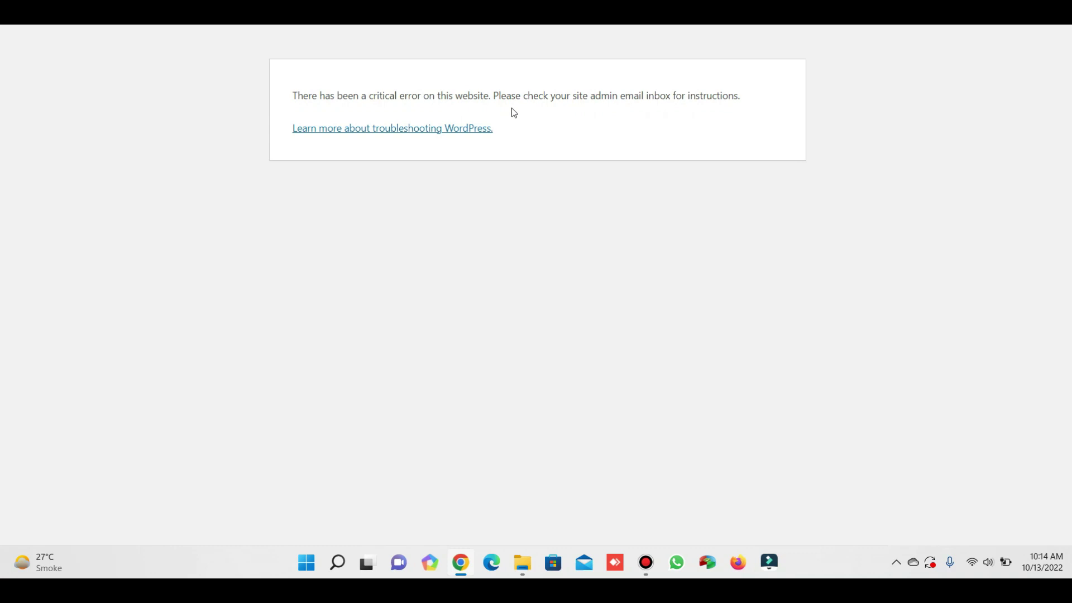
pyautogui.moveTo(292, 95); pyautogui.dragTo(741, 98)
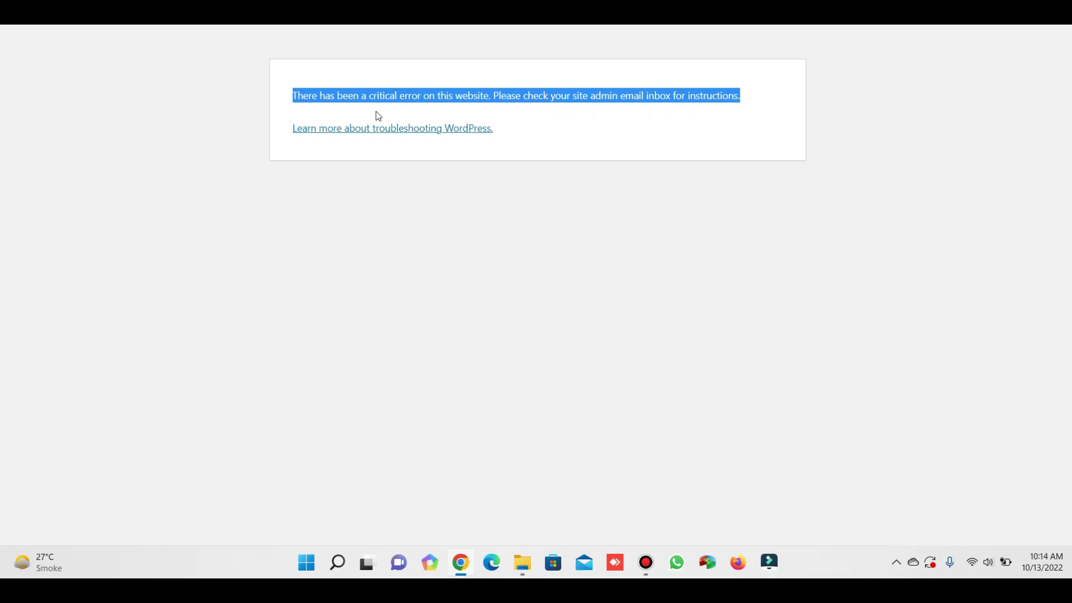
pyautogui.click(343, 99)
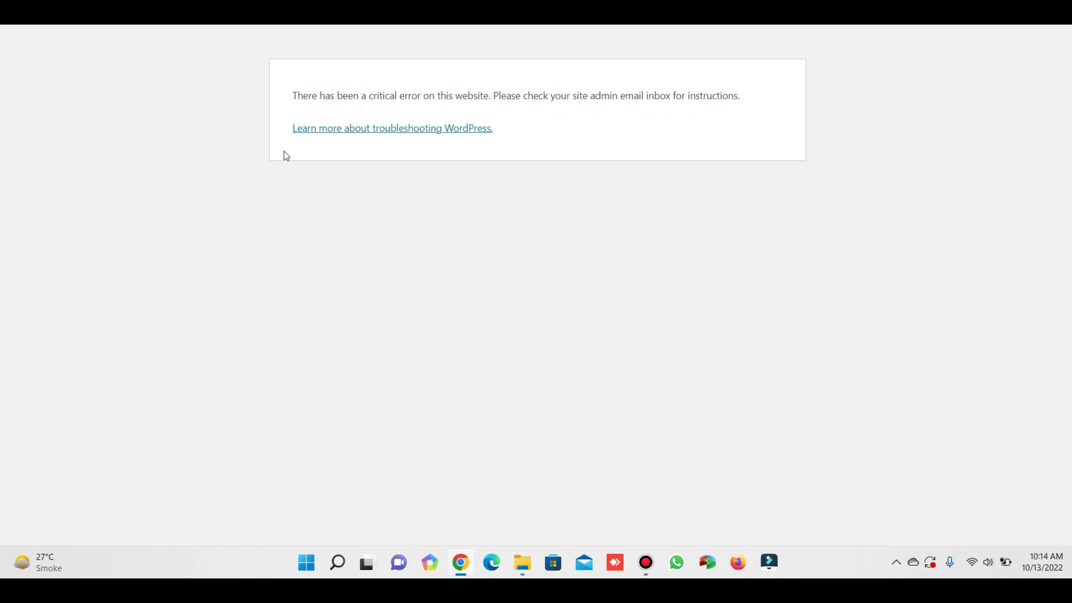
pyautogui.hotkey('ctrl', 'Tab')
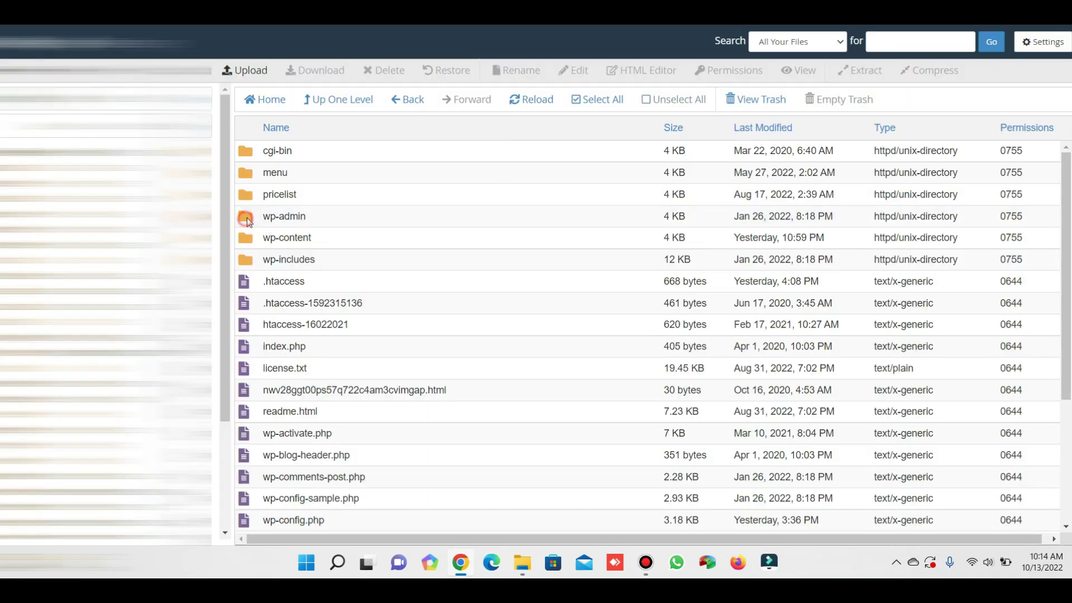
# Inside wp-content, rename the plugins folder to plugins_de.
pyautogui.doubleClick(246, 218)
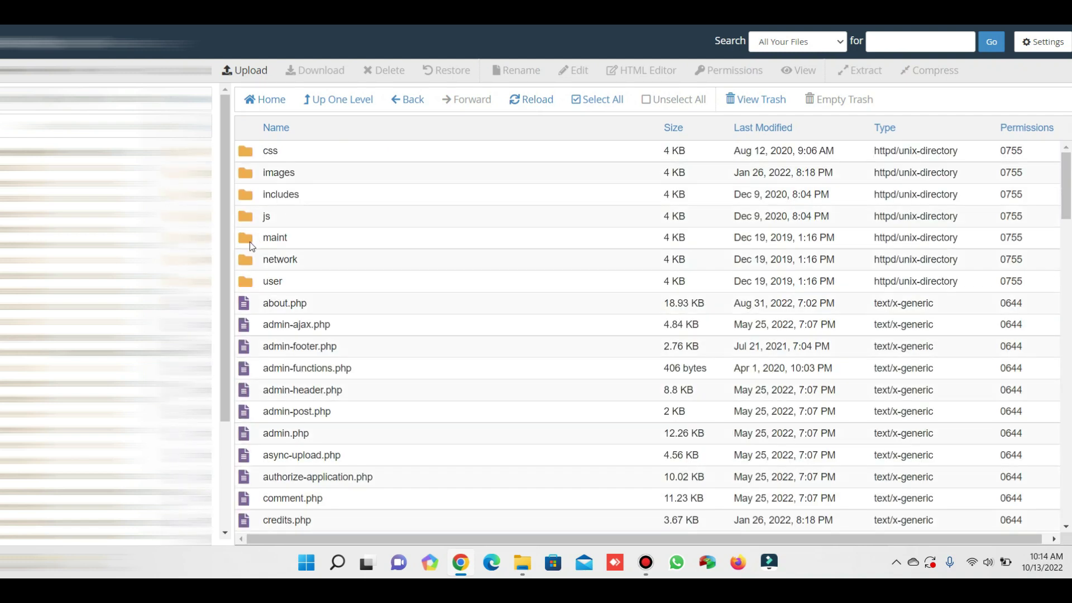
pyautogui.click(321, 101)
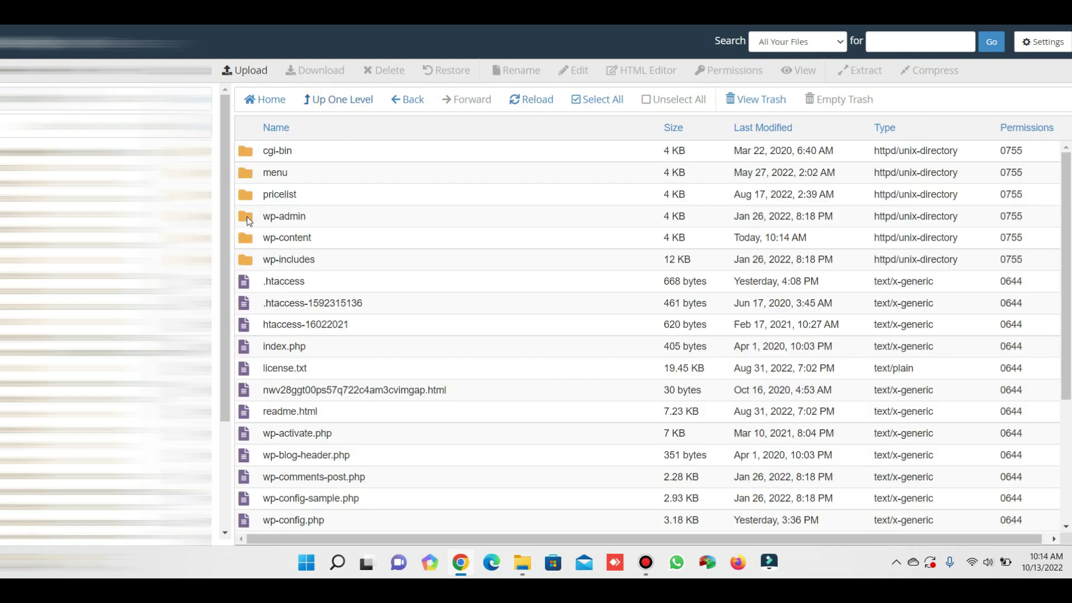
pyautogui.doubleClick(251, 237)
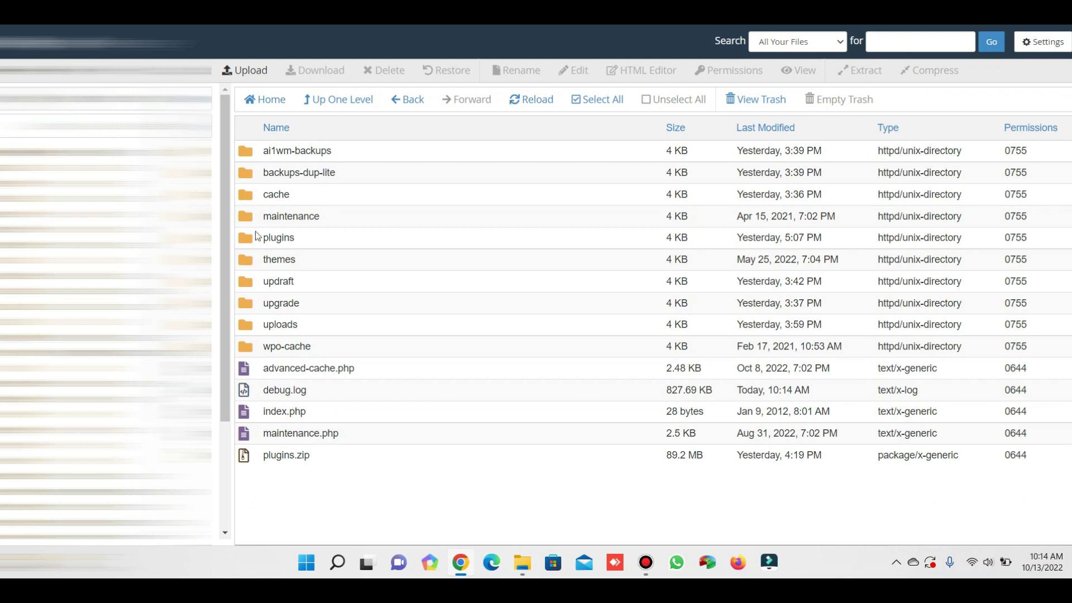
pyautogui.click(253, 239)
pyautogui.rightClick(253, 240)
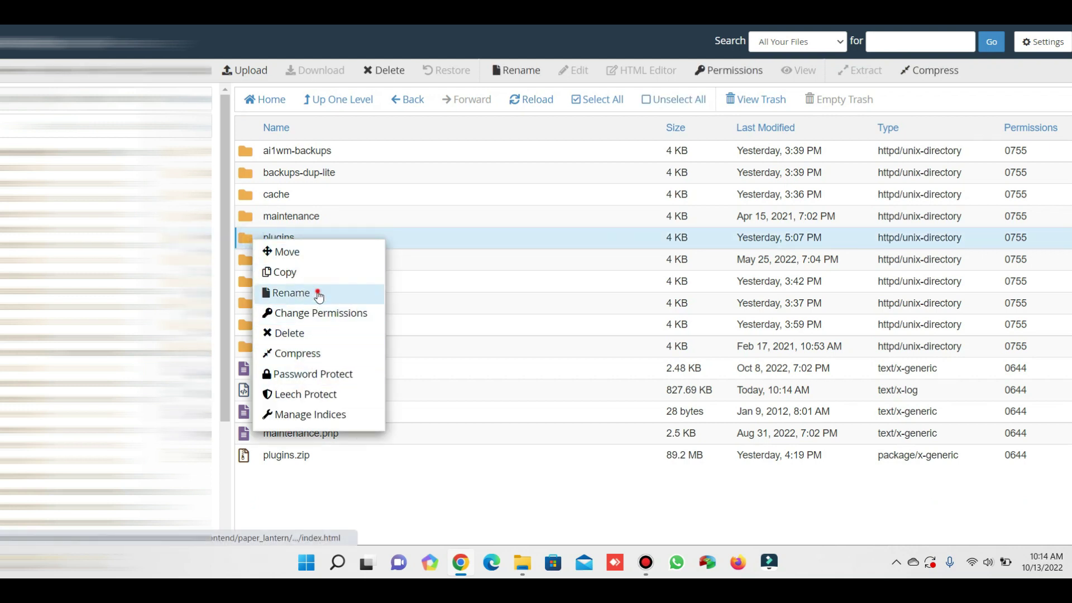
pyautogui.click(317, 293)
pyautogui.write('_')
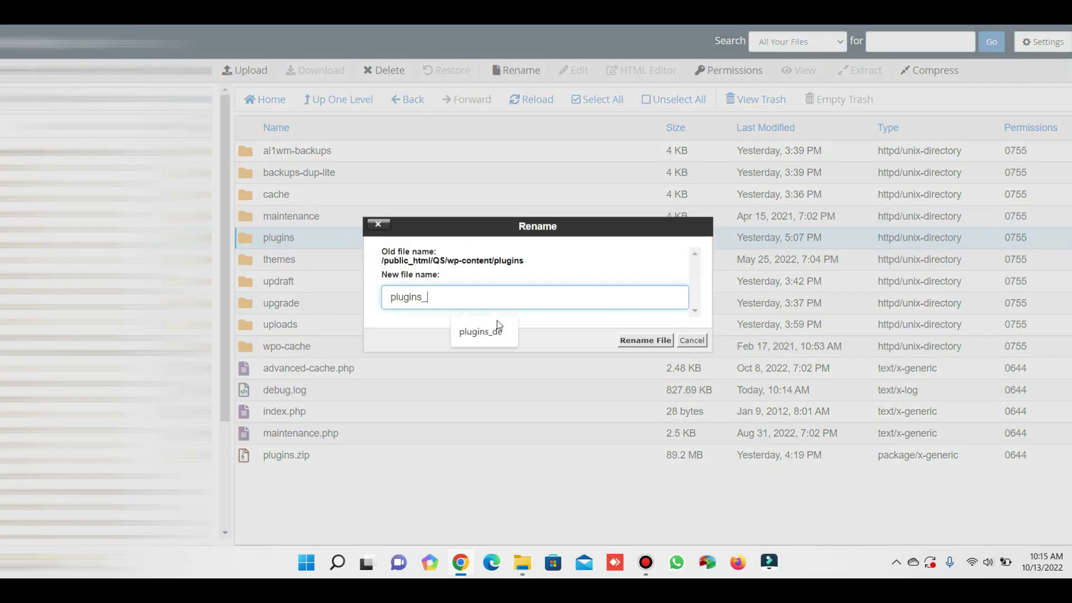
pyautogui.click(499, 330)
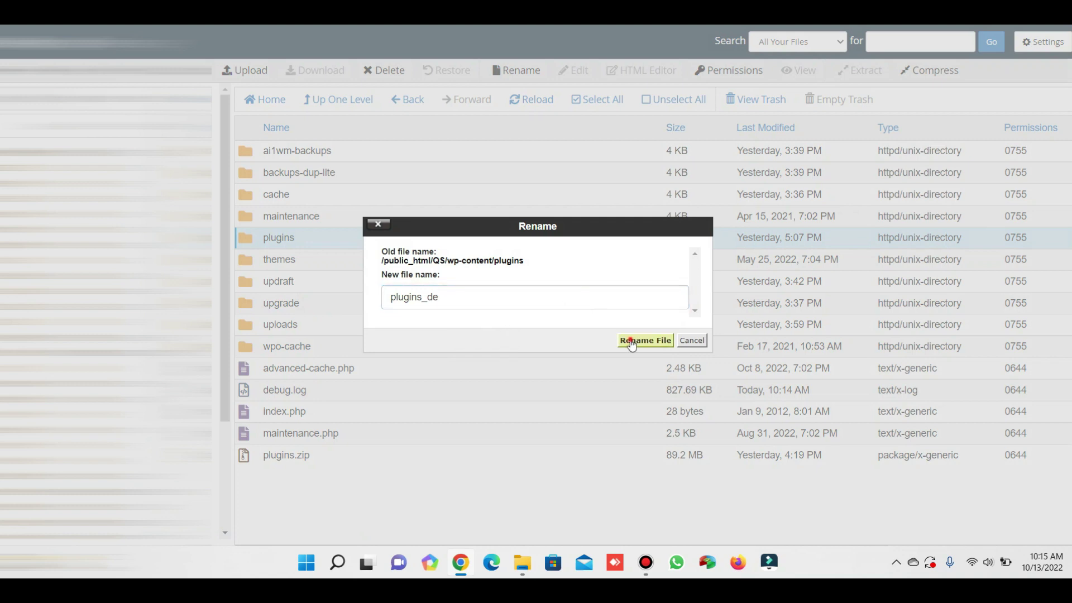
pyautogui.click(631, 340)
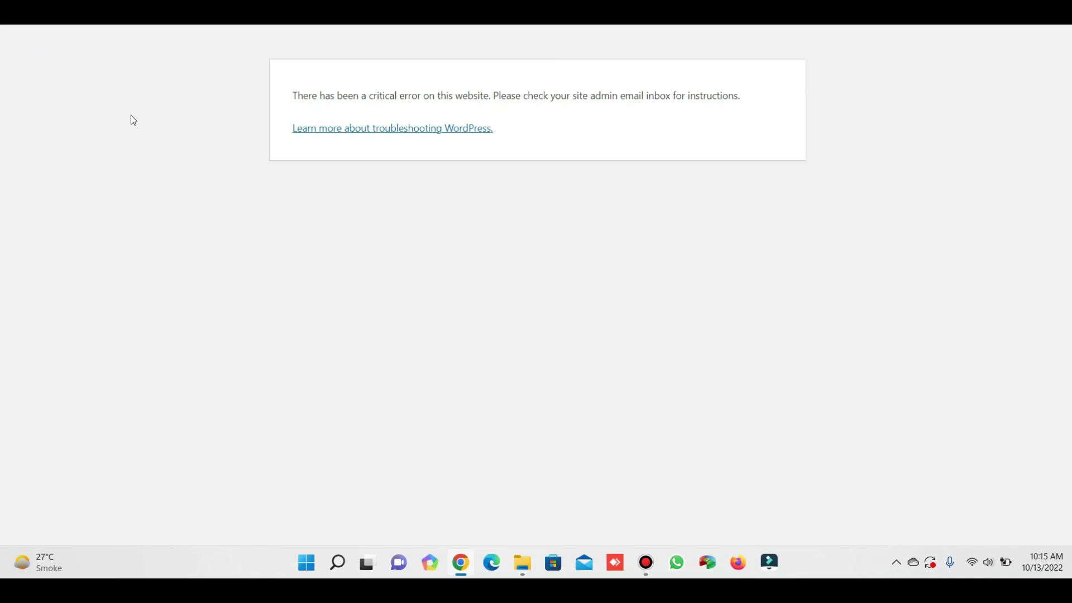
# Sign in again with the suggested administrator username and its password to reach the Dashboard.
pyautogui.press('XF86AudioMute')
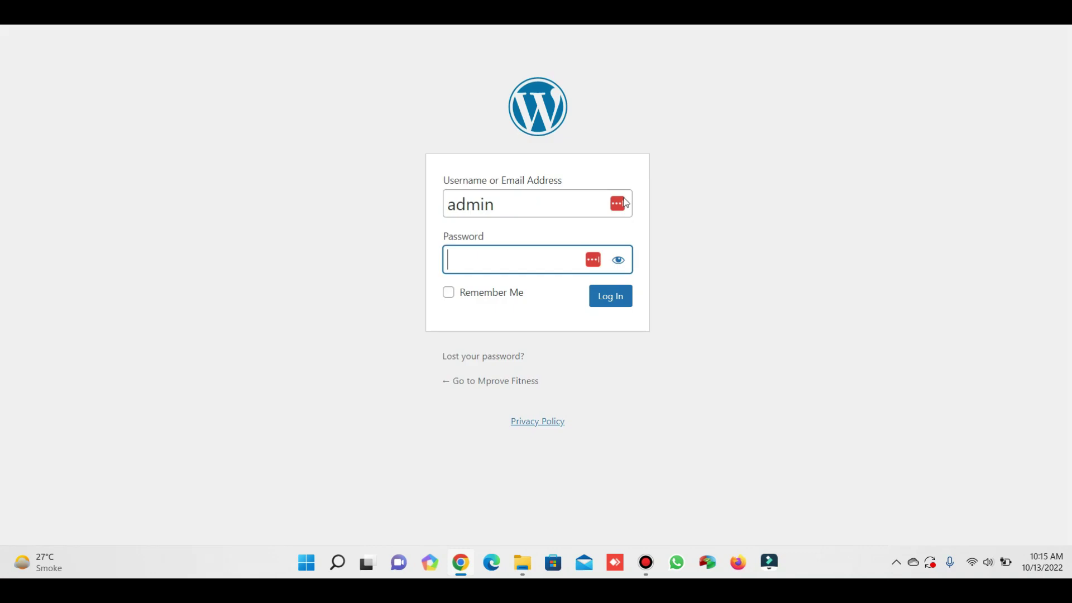
pyautogui.hotkey('ctrl', 'v')
pyautogui.doubleClick(523, 205)
pyautogui.write('su')
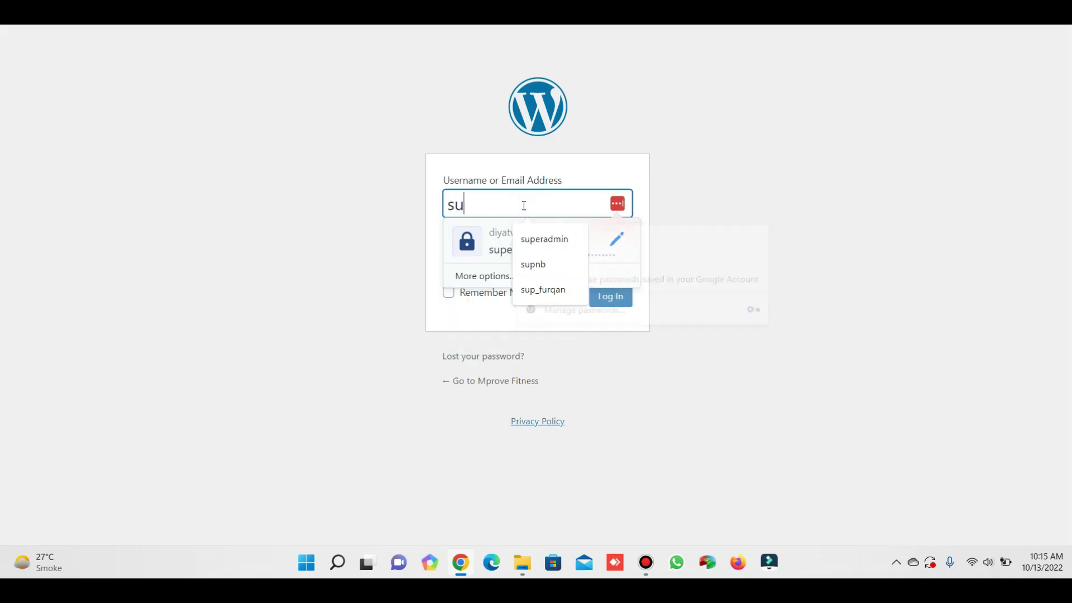
pyautogui.press('Down')
pyautogui.press('Tab')
pyautogui.write('1234')
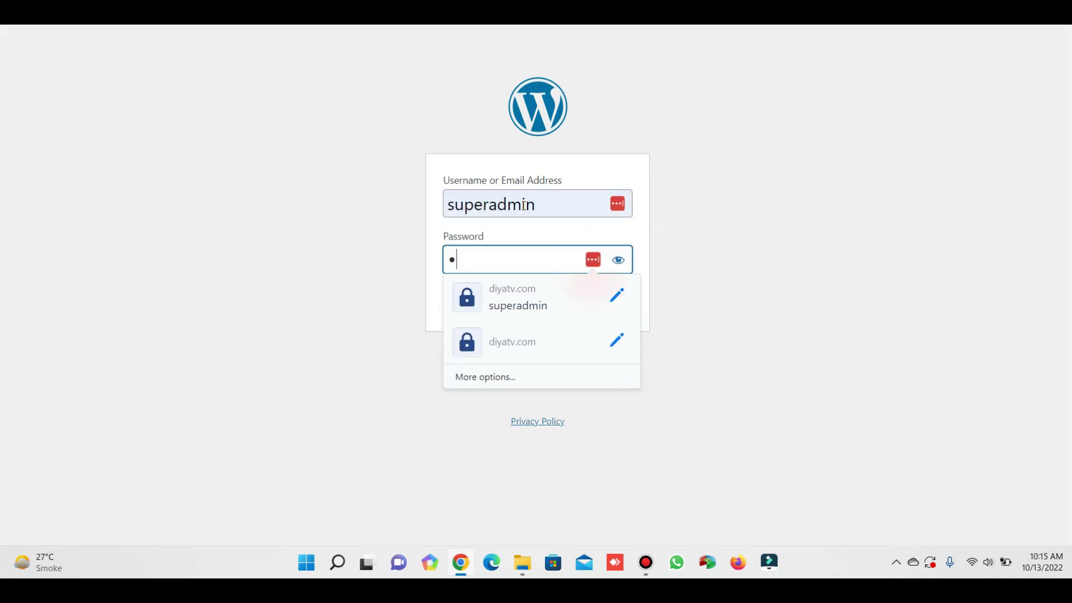
pyautogui.write('567890')
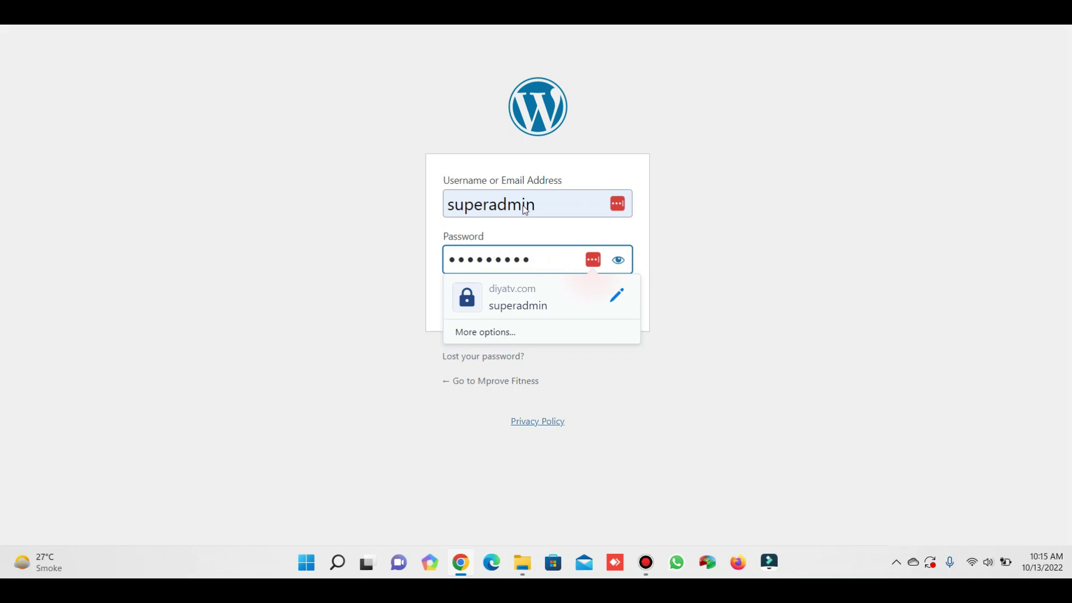
pyautogui.press('Return')
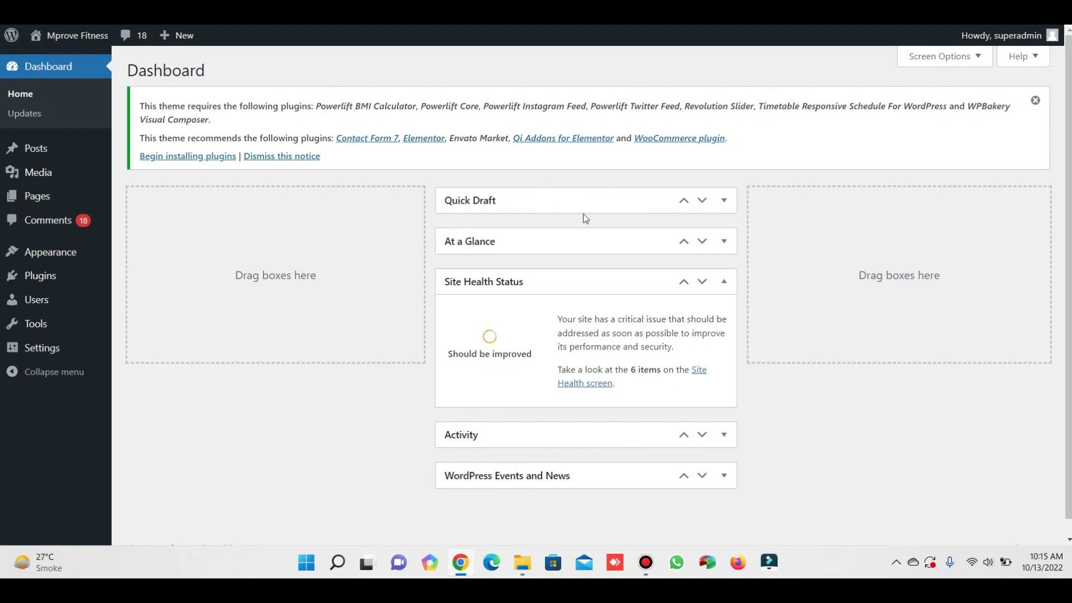
# Dismiss the theme's required-plugins notice and view the Installed Plugins list.
pyautogui.click(1034, 101)
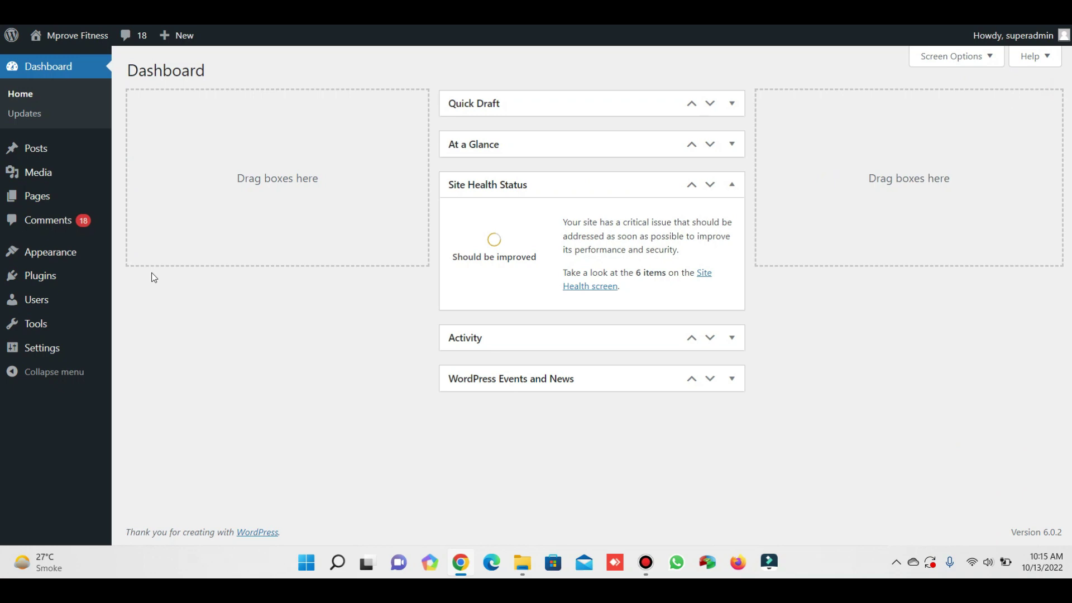
pyautogui.moveTo(64, 252)
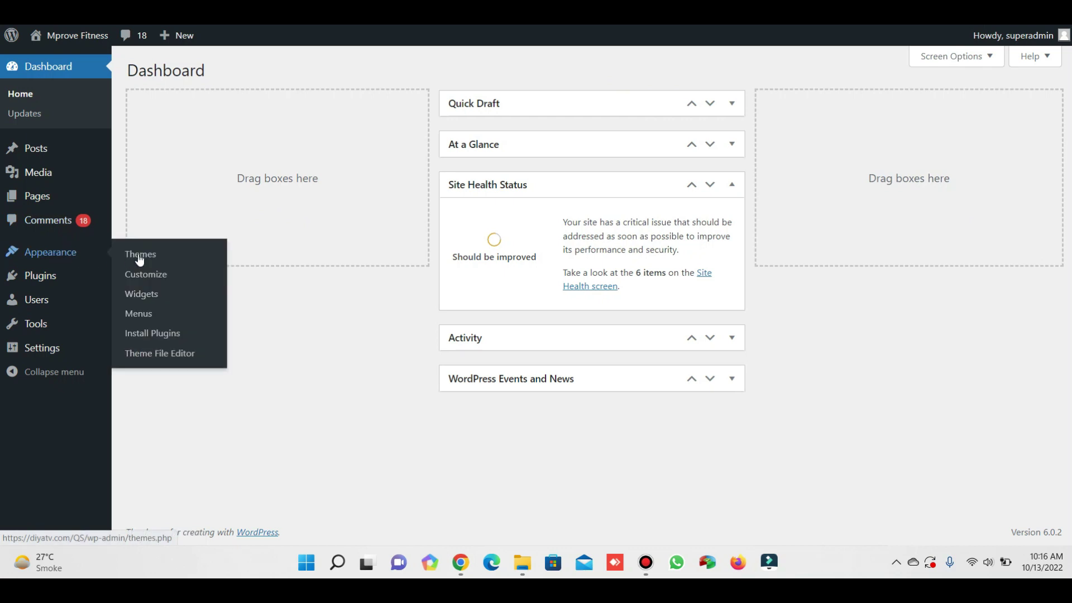
pyautogui.moveTo(62, 279)
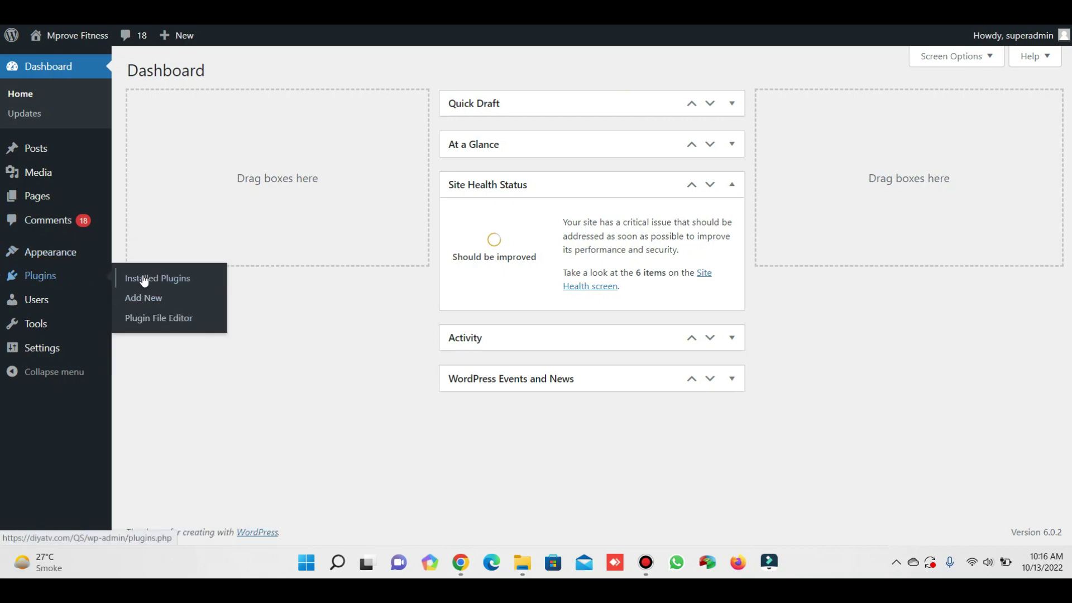
pyautogui.click(142, 278)
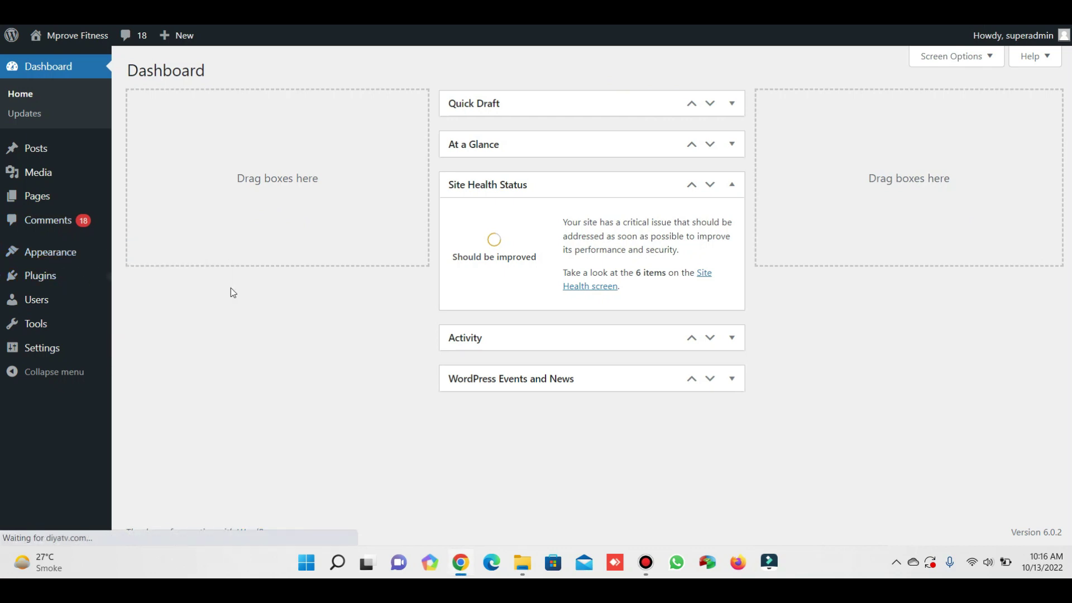
pyautogui.scroll(-1, 230, 289)
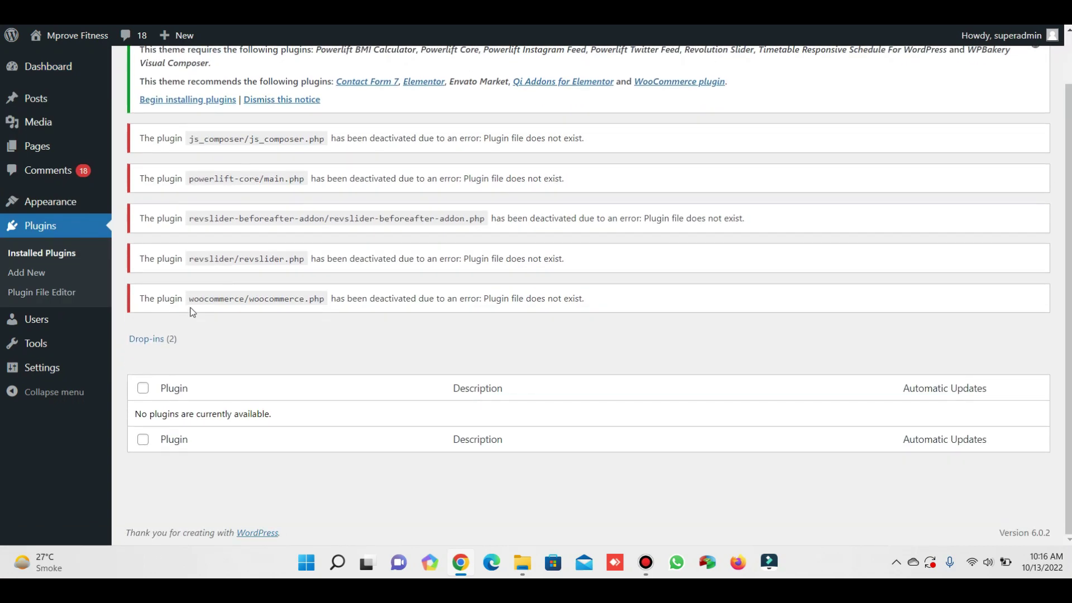
pyautogui.scroll(1, 193, 311)
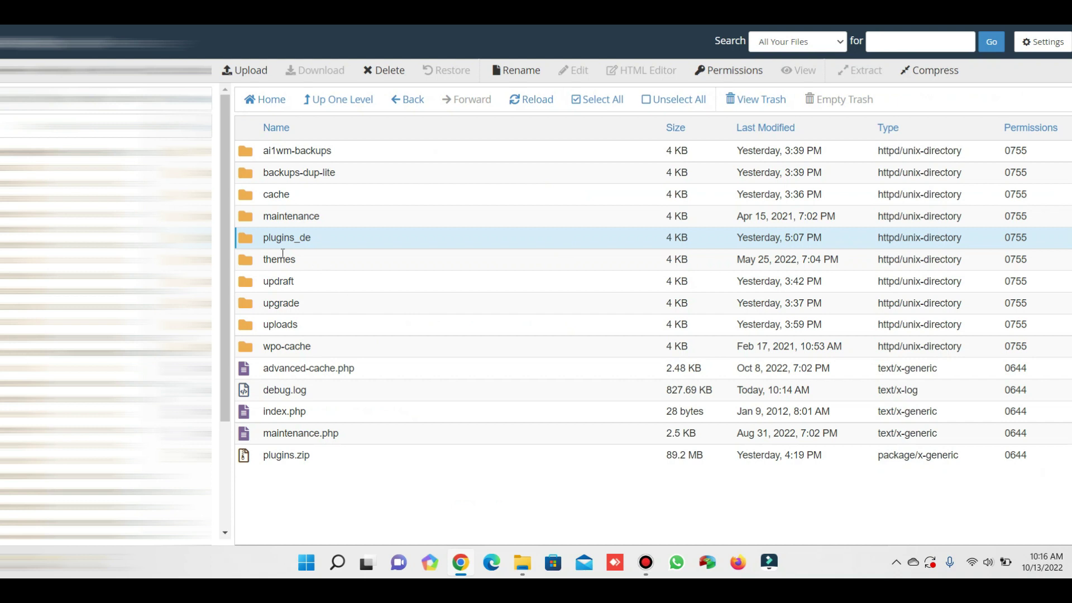
# In plugins_de, select every plugin folder through EtisalatPay.zip, leaving index.php unselected.
pyautogui.doubleClick(244, 239)
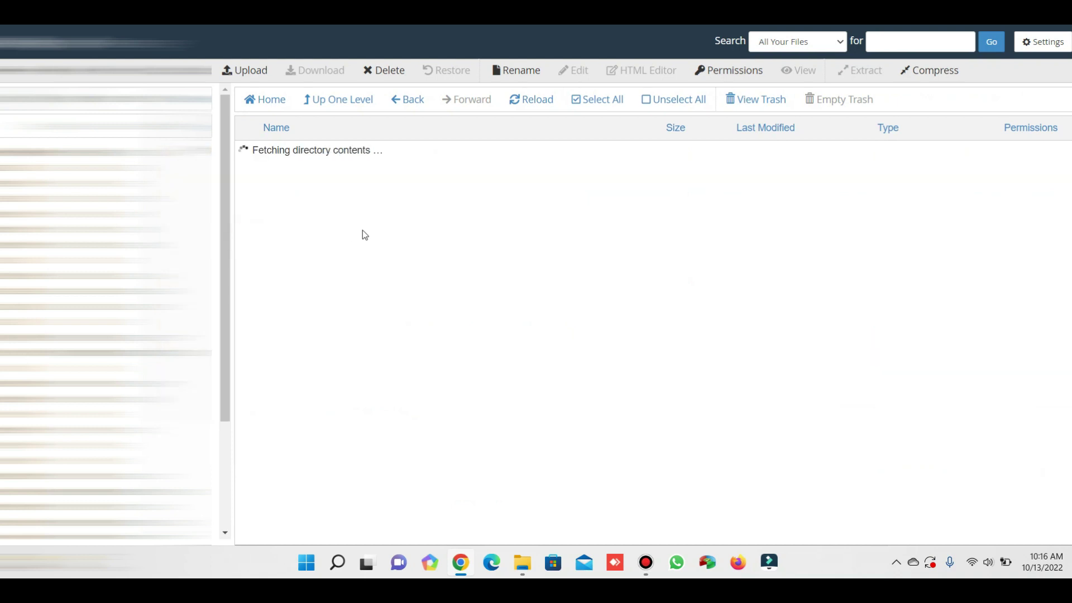
pyautogui.click(253, 146)
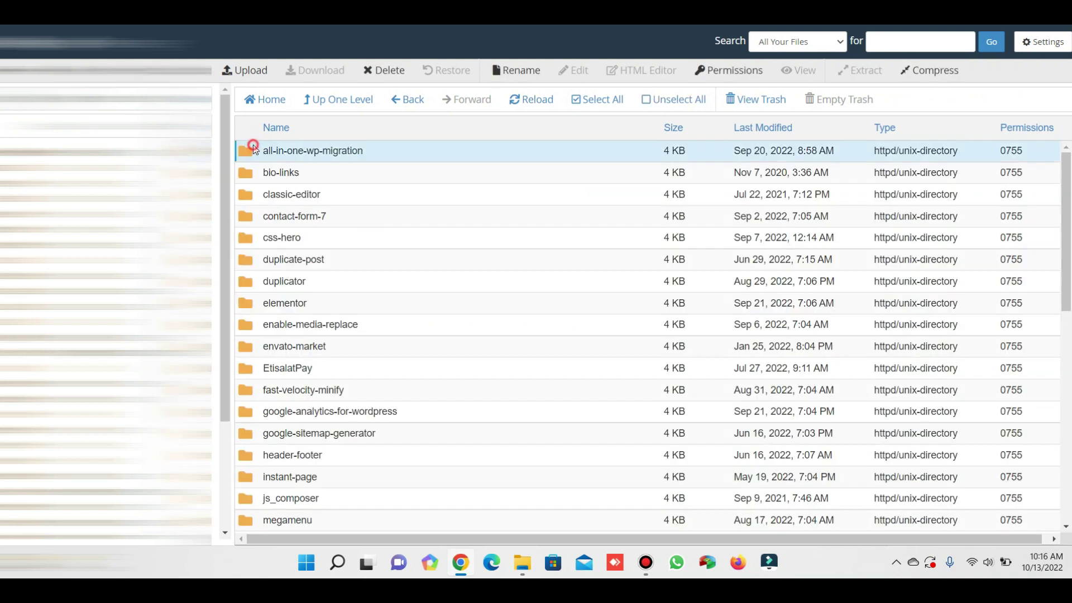
pyautogui.hotkey('shift', 'Down')
pyautogui.hotkey('shift', 'Down')
pyautogui.hotkey('shift', 'Down')
pyautogui.hotkey('shift', 'Down')
pyautogui.hotkey('shift', 'Down')
pyautogui.hotkey('shift', 'Down')
pyautogui.hotkey('shift', 'Down')
pyautogui.hotkey('shift', 'Down')
pyautogui.hotkey('shift', 'Down')
pyautogui.hotkey('shift', 'Down')
pyautogui.hotkey('shift', 'Down')
pyautogui.hotkey('shift', 'Down')
pyautogui.hotkey('shift', 'Down')
pyautogui.hotkey('shift', 'Down')
pyautogui.hotkey('shift', 'Down')
pyautogui.hotkey('shift', 'Down')
pyautogui.hotkey('shift', 'Down')
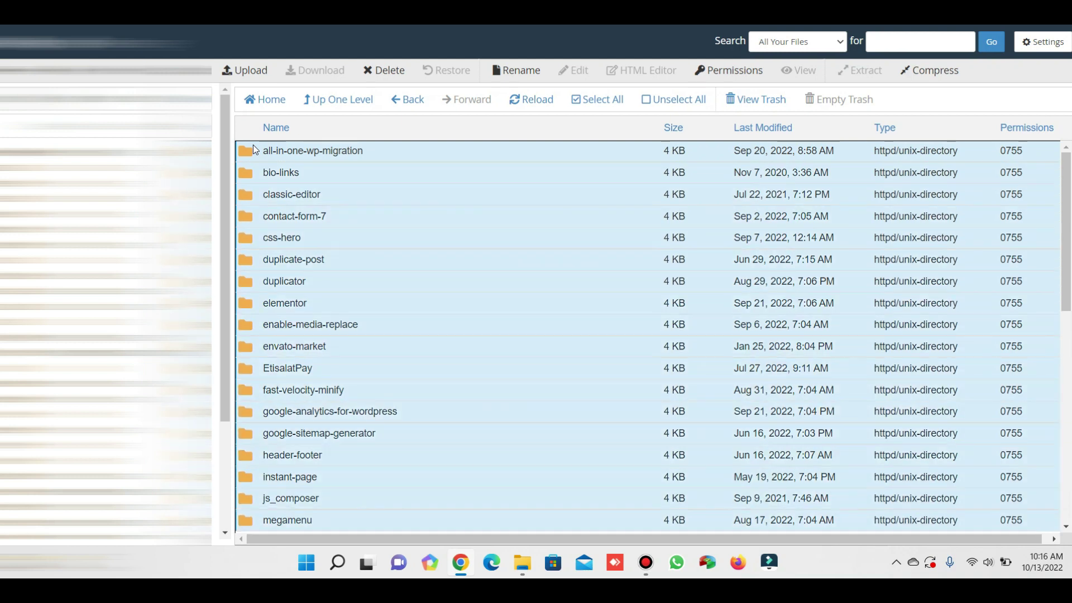
pyautogui.scroll(-10, 568, 318)
pyautogui.keyDown('shift'); pyautogui.click(569, 322); pyautogui.keyUp('shift')
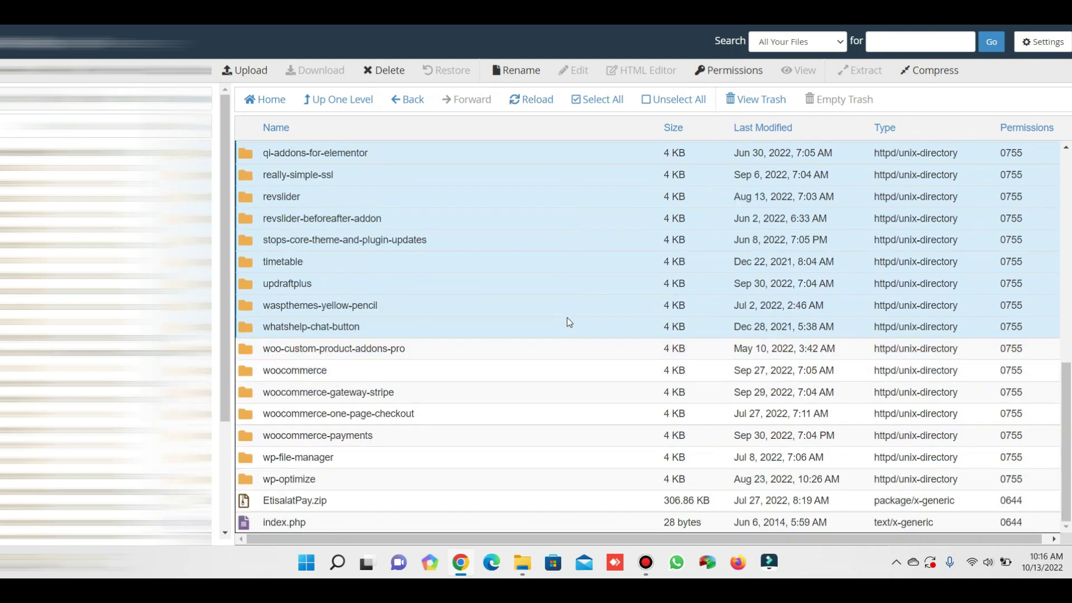
pyautogui.hotkey('shift', 'Down')
pyautogui.hotkey('shift', 'Down')
pyautogui.hotkey('shift', 'Down')
pyautogui.hotkey('shift', 'Down')
pyautogui.hotkey('shift', 'Down')
pyautogui.hotkey('shift', 'Down')
pyautogui.hotkey('shift', 'Down')
pyautogui.hotkey('shift', 'Down')
pyautogui.hotkey('shift', 'Down')
pyautogui.hotkey('shift', 'Up')
pyautogui.hotkey('shift', 'Up')
pyautogui.hotkey('shift', 'Down')
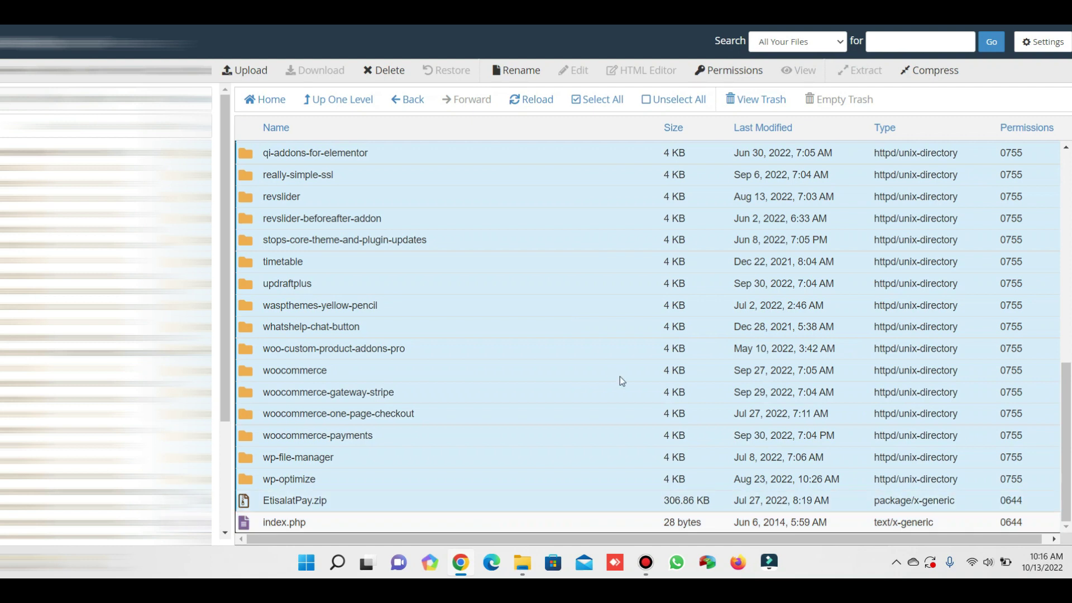
# Permanently delete the selected plugin items, skipping the trash.
pyautogui.click(384, 70)
pyautogui.scroll(-5, 488, 199)
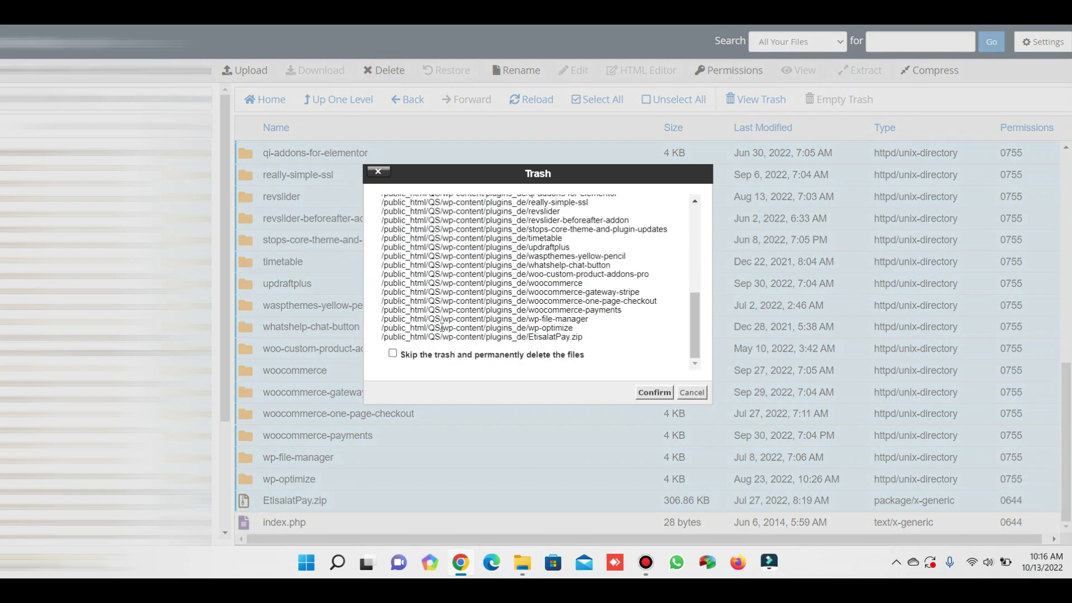
pyautogui.click(434, 353)
pyautogui.click(642, 393)
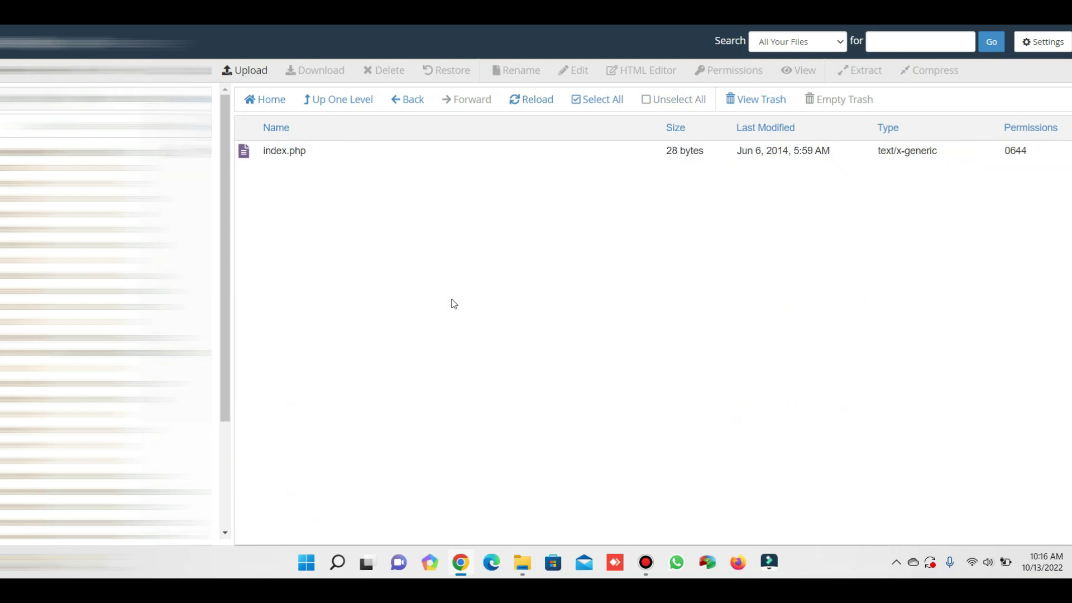
pyautogui.click(358, 100)
# Rename plugins_de back to plugins by removing the _de suffix.
pyautogui.rightClick(247, 237)
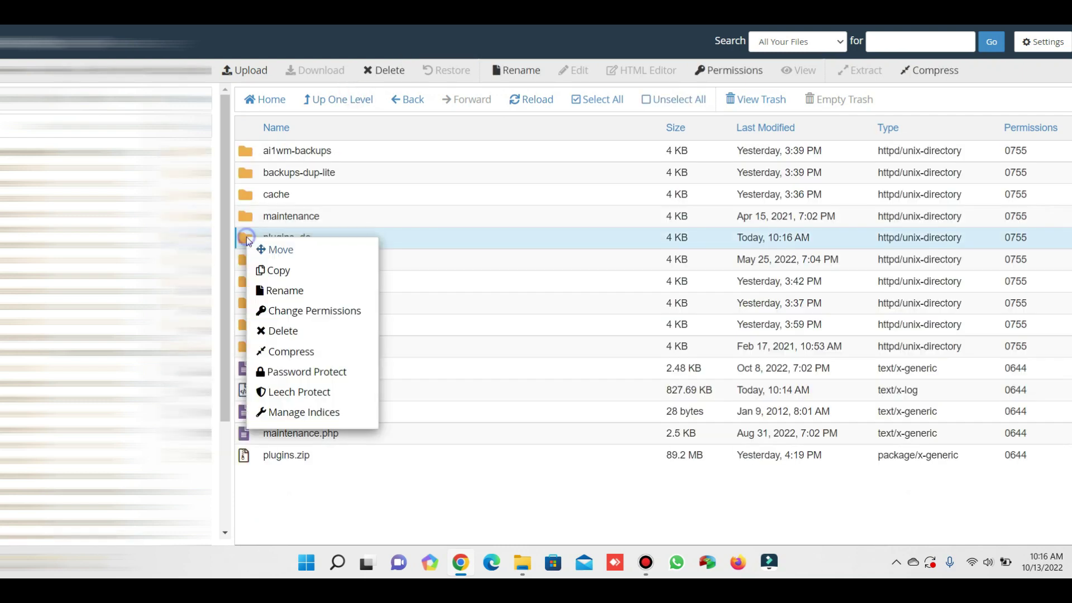
pyautogui.click(298, 291)
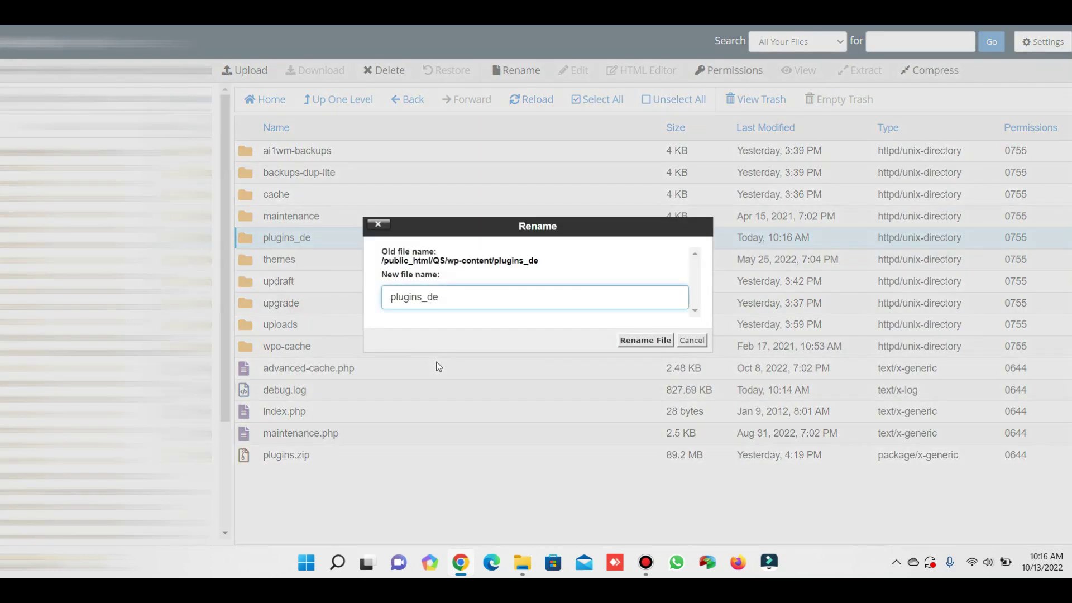
pyautogui.press('BackSpace')
pyautogui.press('BackSpace')
pyautogui.press('BackSpace')
pyautogui.click(608, 242)
pyautogui.click(630, 340)
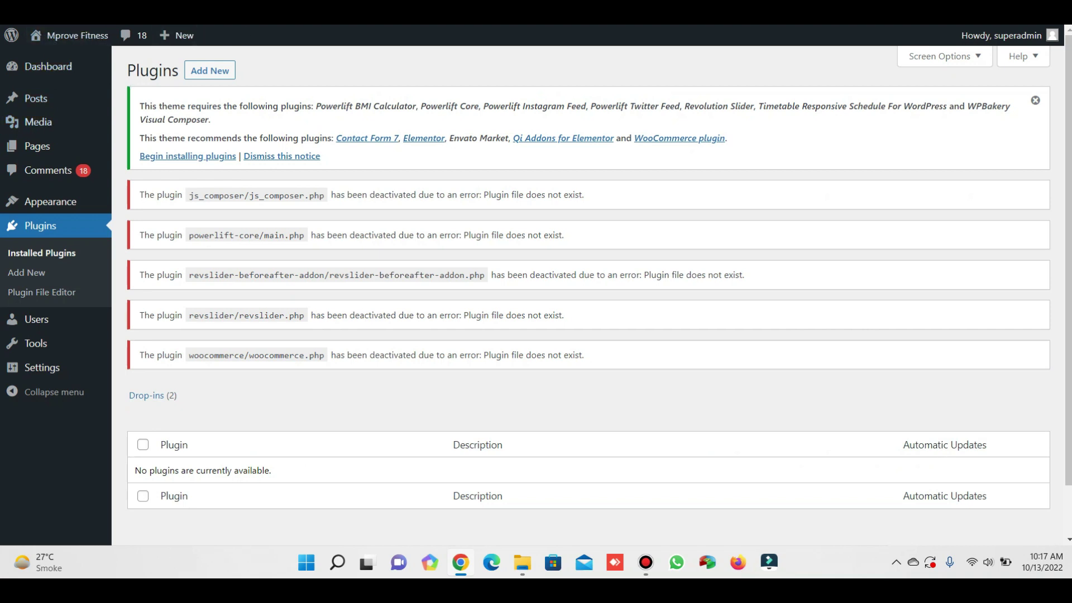
# Search the plugin directory for wp-reset and install the WP Reset plugin.
pyautogui.press('F5')
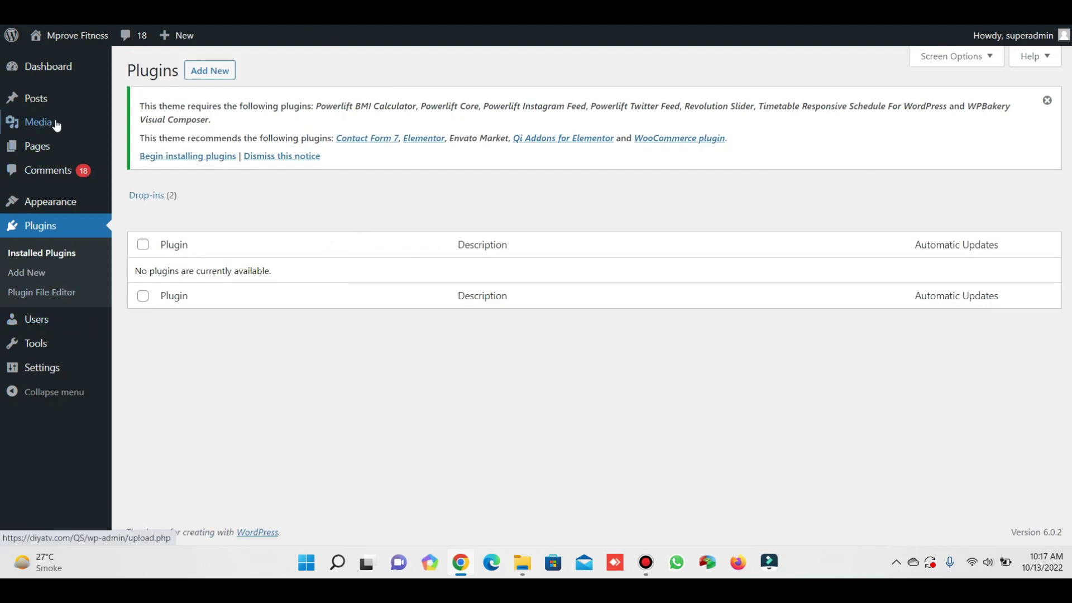
pyautogui.click(190, 71)
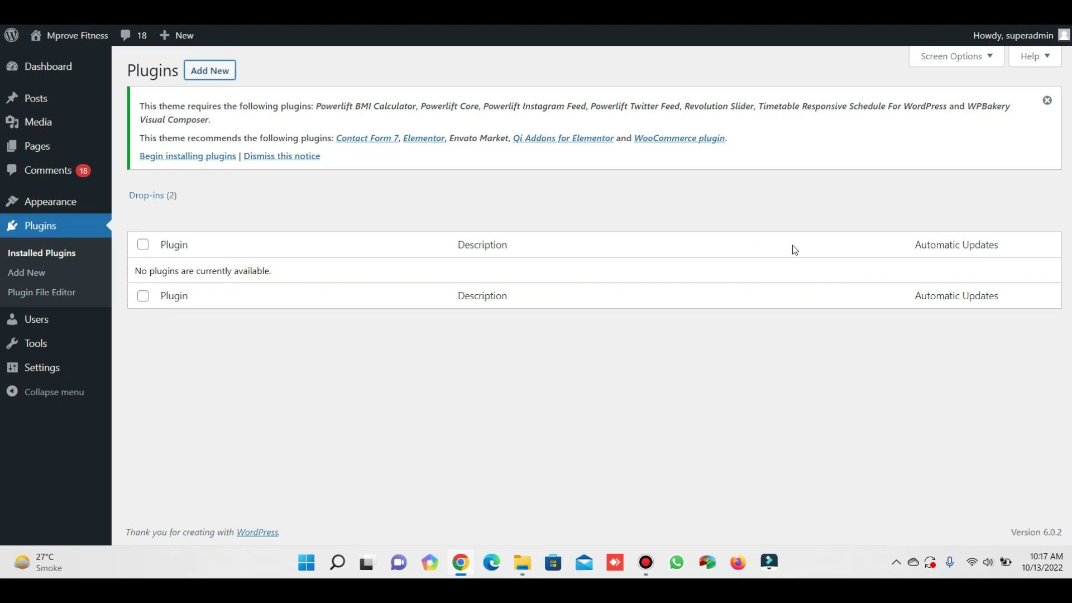
pyautogui.click(886, 198)
pyautogui.write('wp')
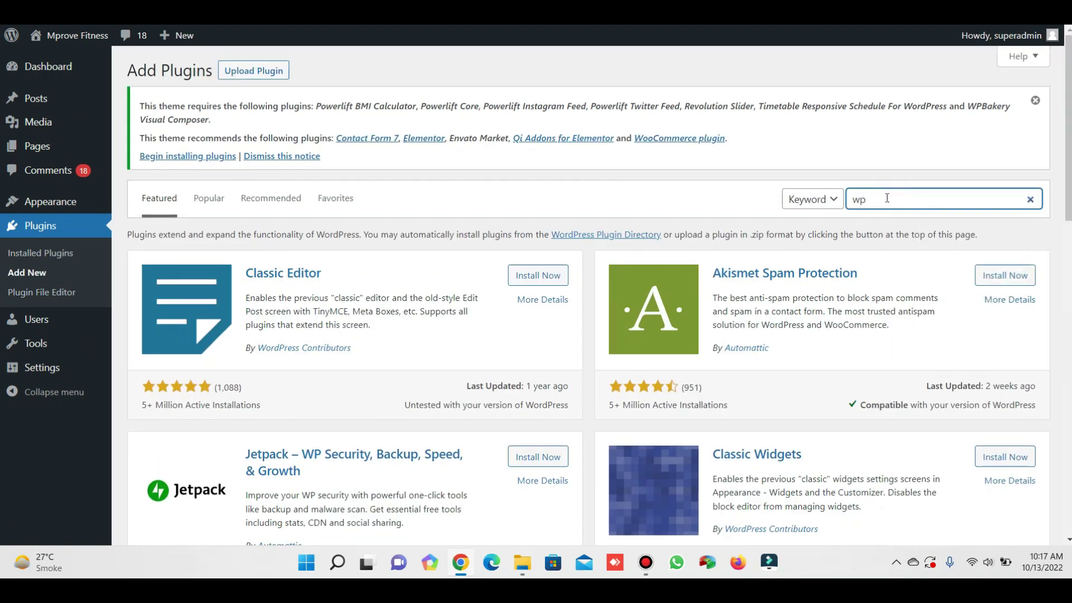
pyautogui.write('-reset')
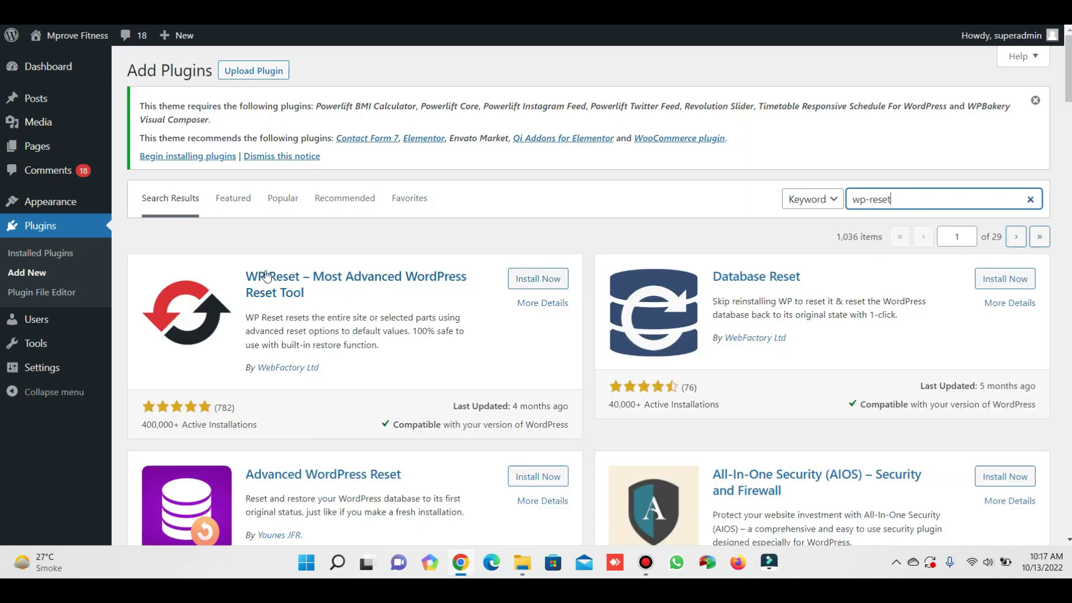
pyautogui.moveTo(233, 272); pyautogui.dragTo(331, 300)
pyautogui.click(537, 279)
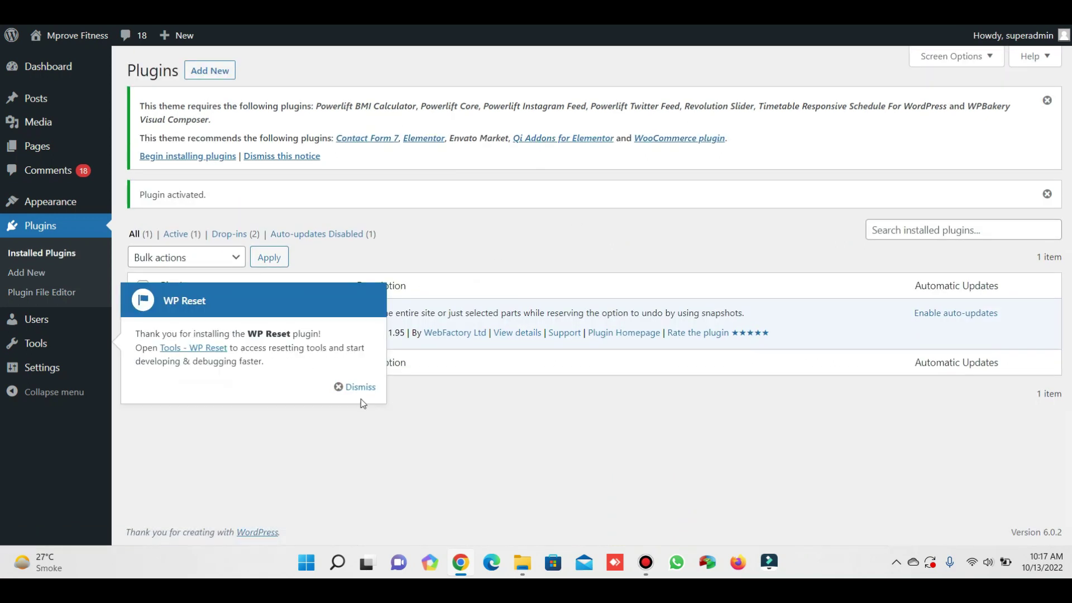
# Run Reset Site in WP Reset, typing the 'reset' confirmation and confirming Reset WordPress.
pyautogui.click(360, 389)
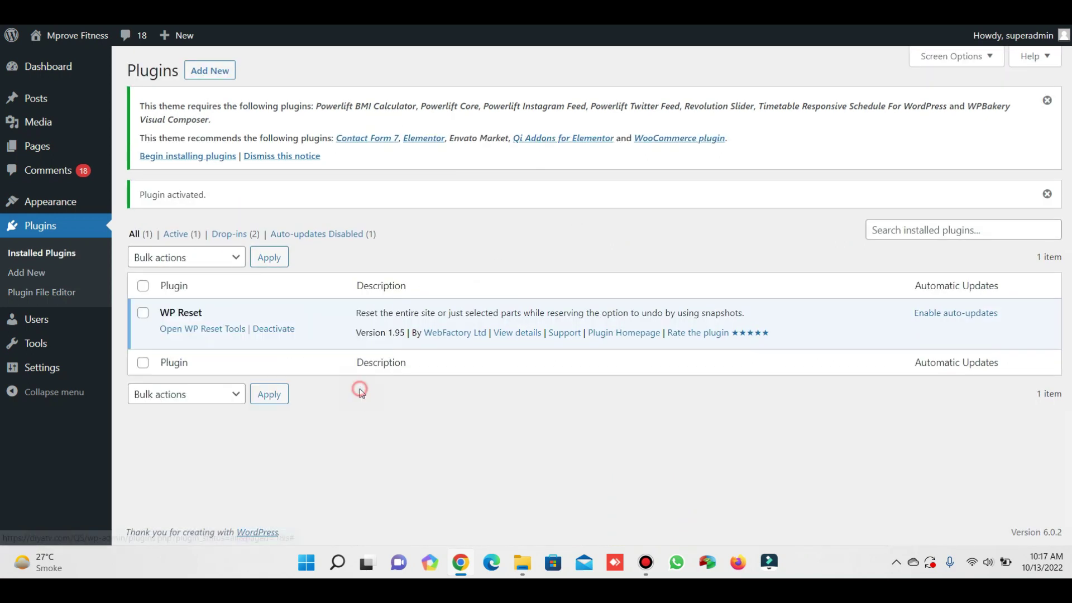
pyautogui.click(195, 333)
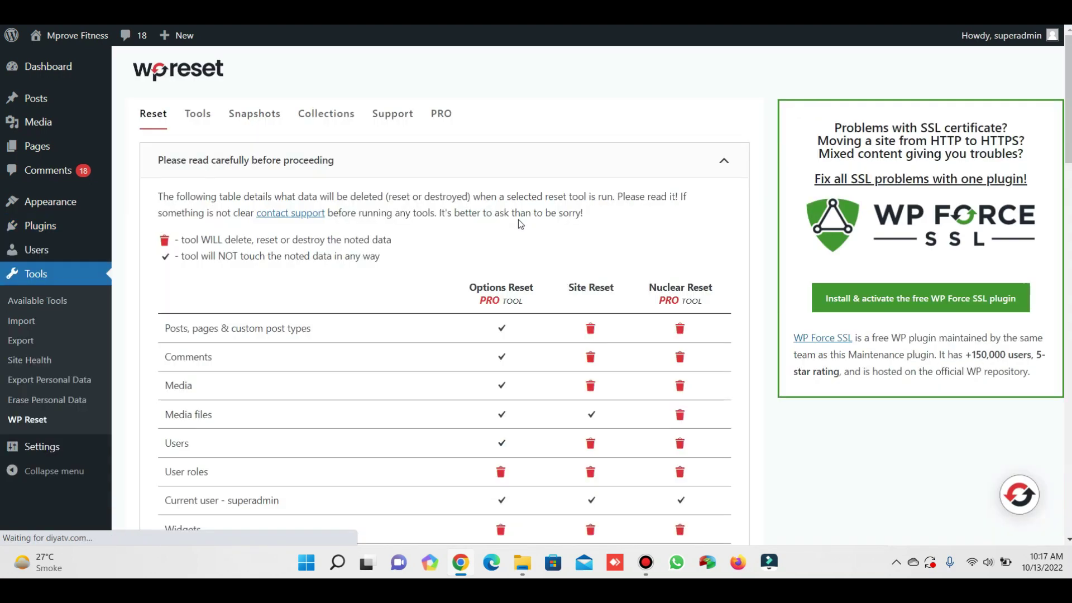
pyautogui.scroll(-10, 525, 268)
pyautogui.scroll(-10, 487, 351)
pyautogui.scroll(2, 430, 323)
pyautogui.scroll(-3, 430, 322)
pyautogui.scroll(-1, 335, 307)
pyautogui.click(226, 204)
pyautogui.write('reset')
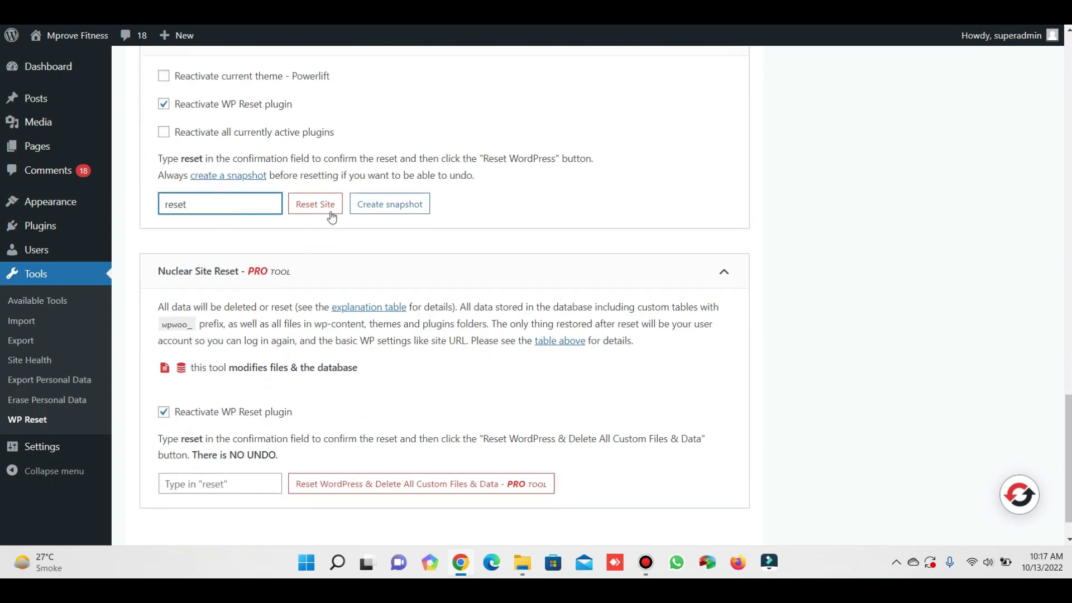
pyautogui.click(327, 211)
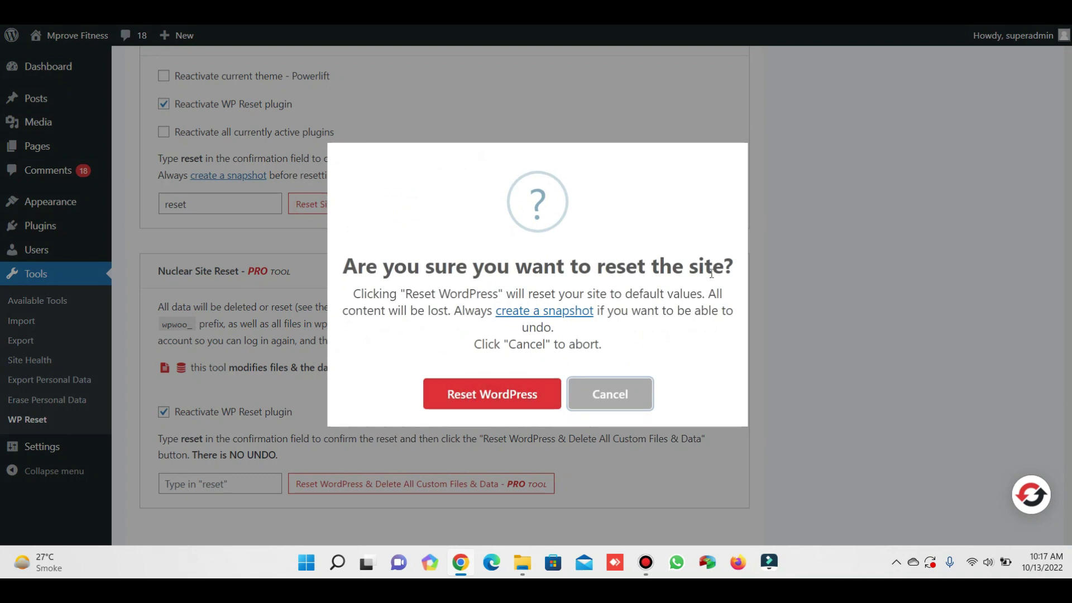
pyautogui.click(521, 395)
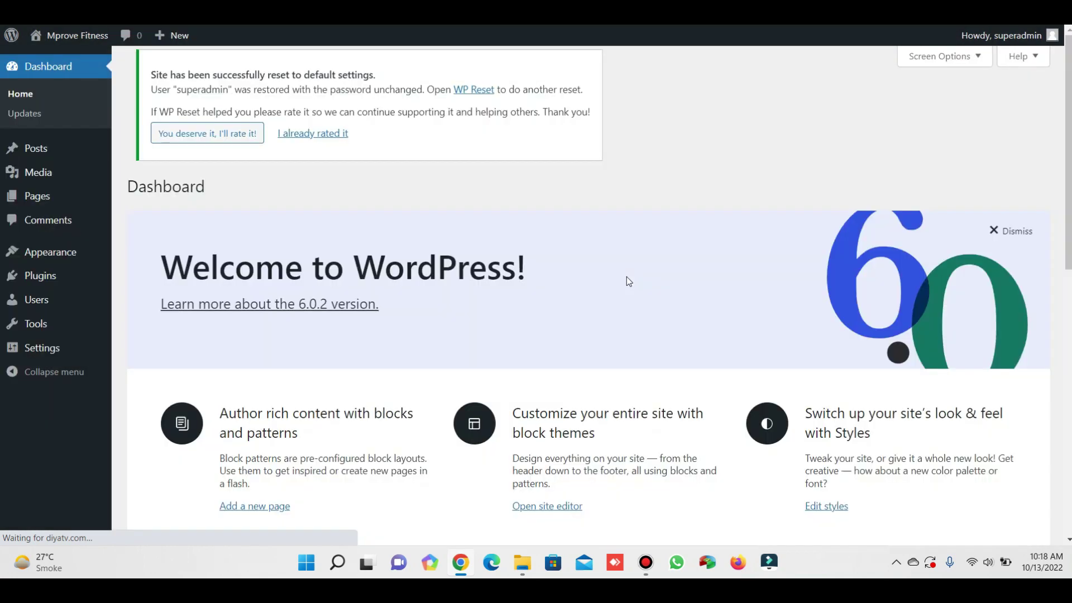
# Dismiss the welcome panel and preview the live site's front page before returning to the dashboard.
pyautogui.click(1017, 240)
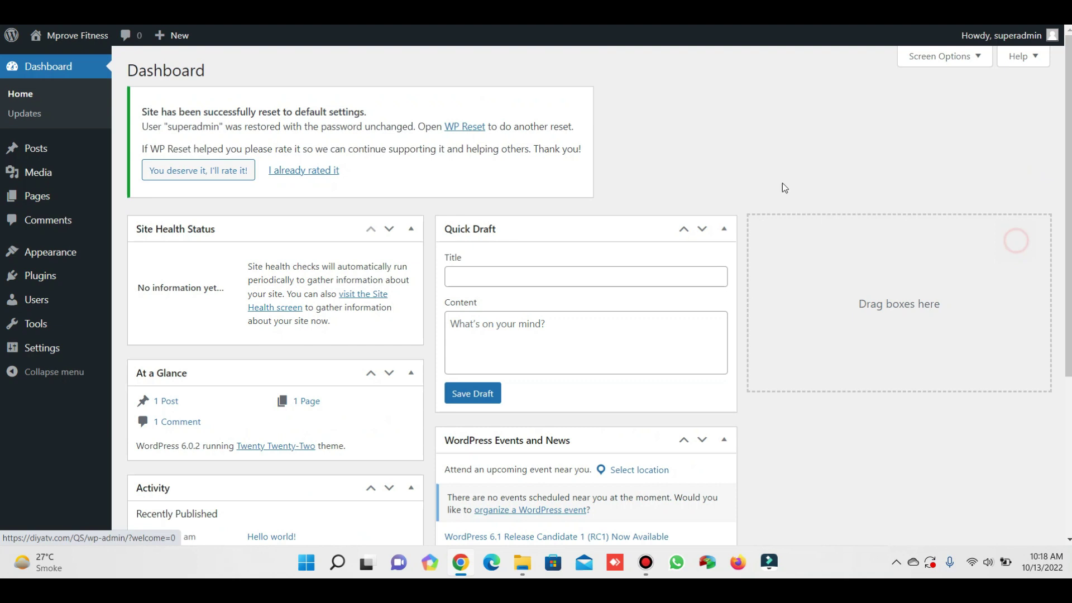
pyautogui.moveTo(65, 36)
pyautogui.rightClick(58, 62)
pyautogui.click(48, 60)
pyautogui.scroll(-6, 500, 200)
pyautogui.scroll(6, 514, 248)
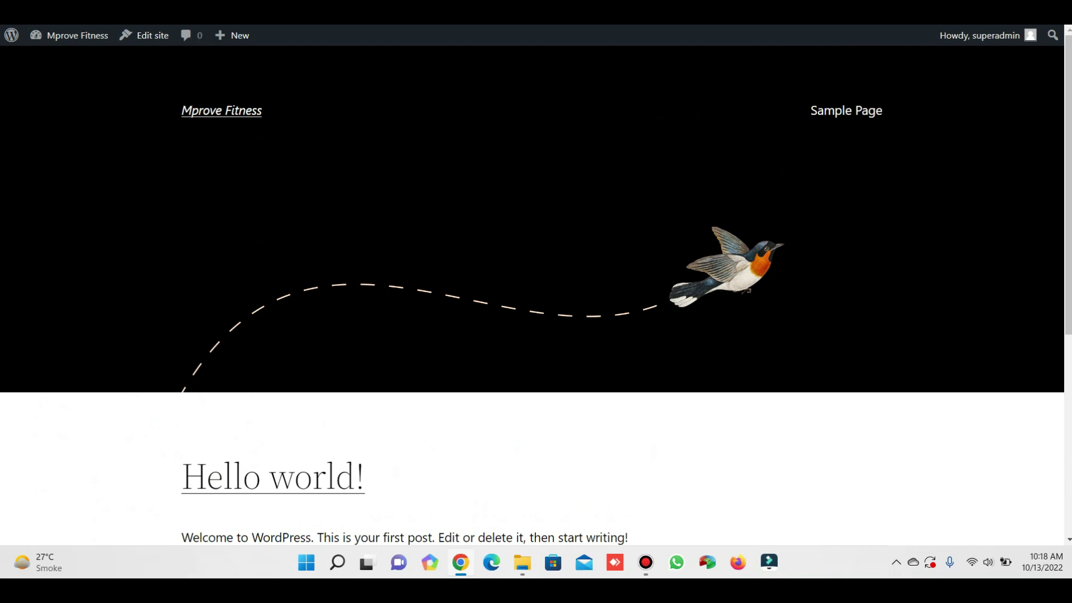
pyautogui.hotkey('alt', 'Left')
# Delete the Powerlift theme and one Powerlift Child theme from the installed themes.
pyautogui.moveTo(79, 259)
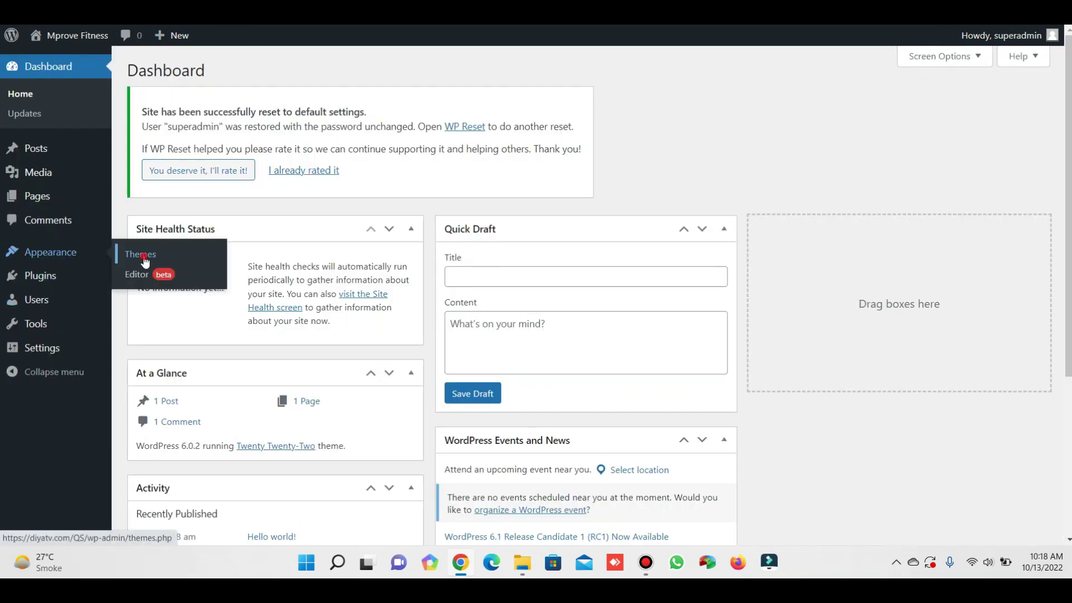
pyautogui.click(141, 255)
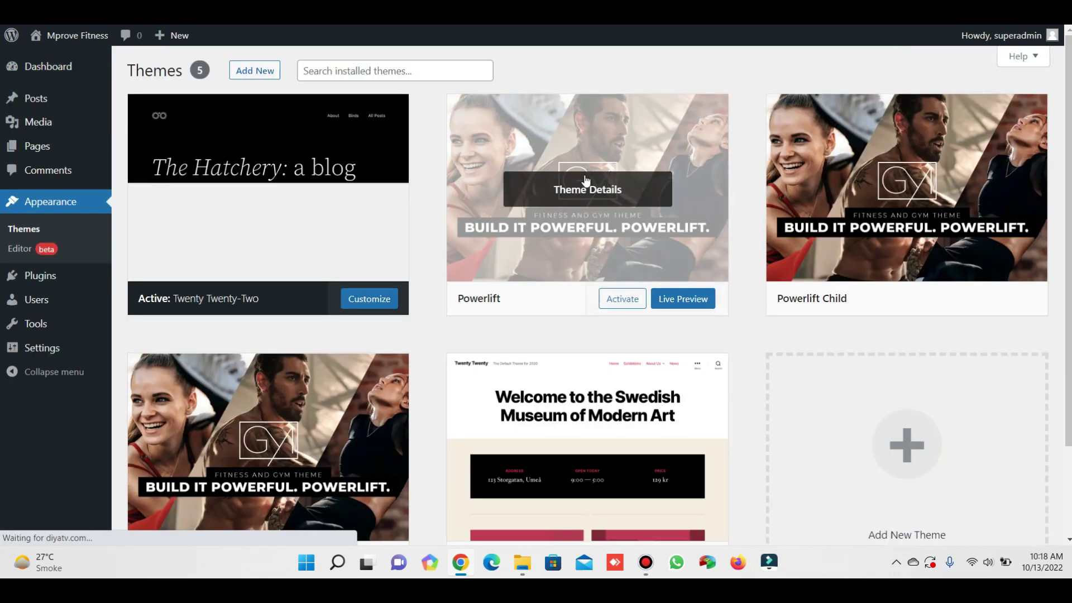
pyautogui.click(575, 206)
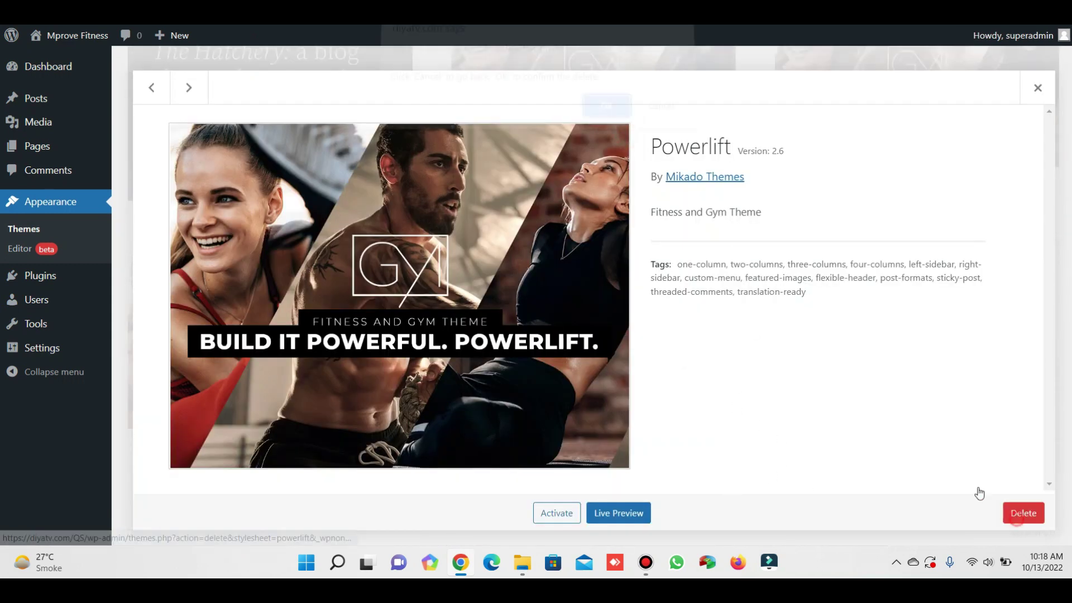
pyautogui.click(1023, 513)
pyautogui.click(605, 115)
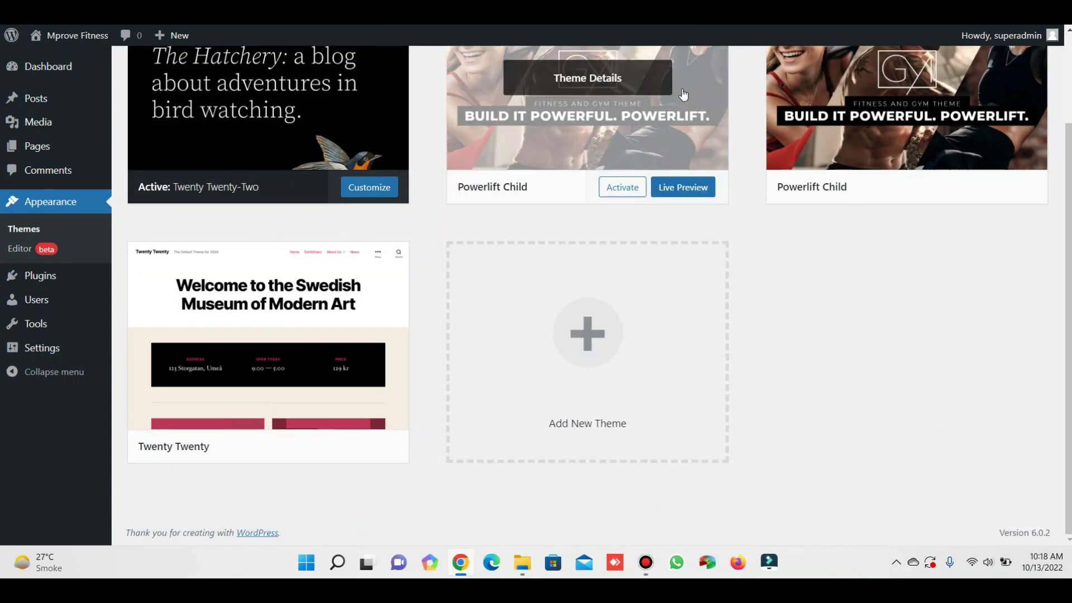
pyautogui.click(684, 96)
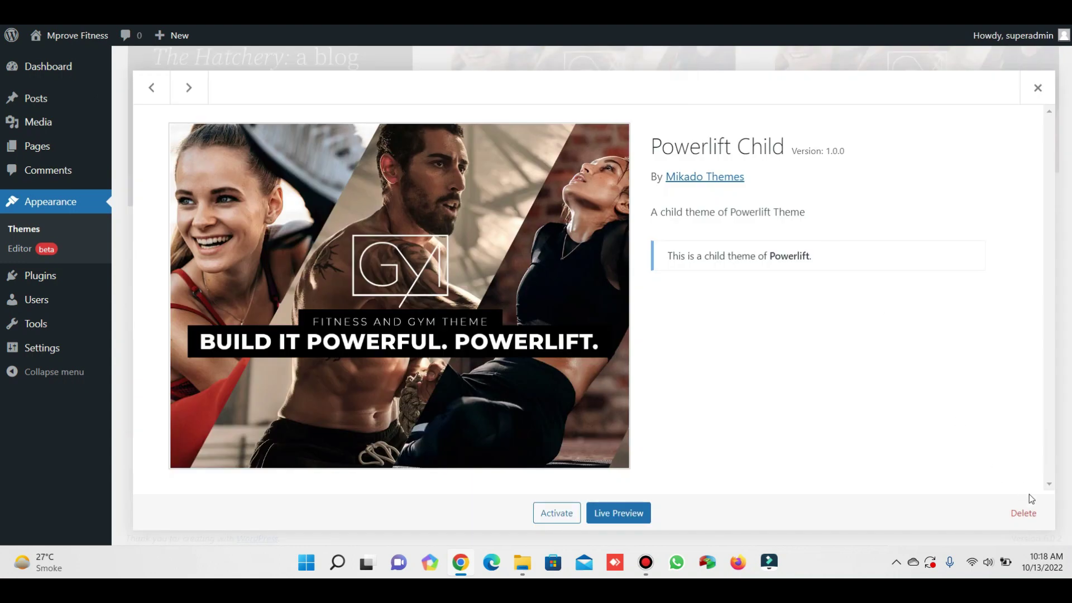
pyautogui.click(1023, 513)
pyautogui.click(605, 115)
# Delete the remaining Powerlift Child and Twenty Twenty themes, leaving only Twenty Twenty-Two.
pyautogui.click(685, 155)
pyautogui.click(1023, 513)
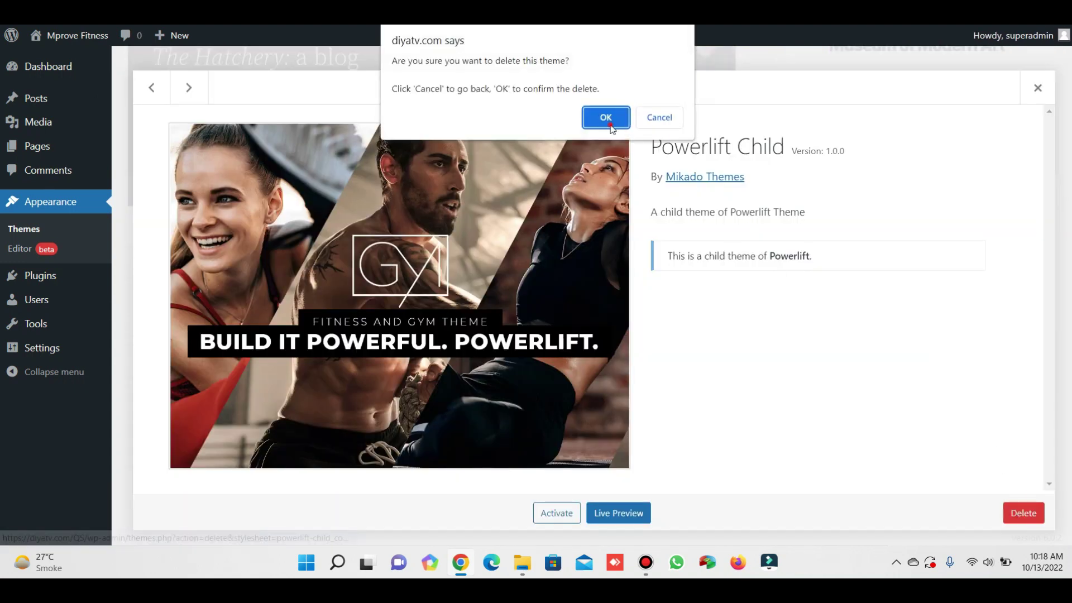
pyautogui.click(610, 124)
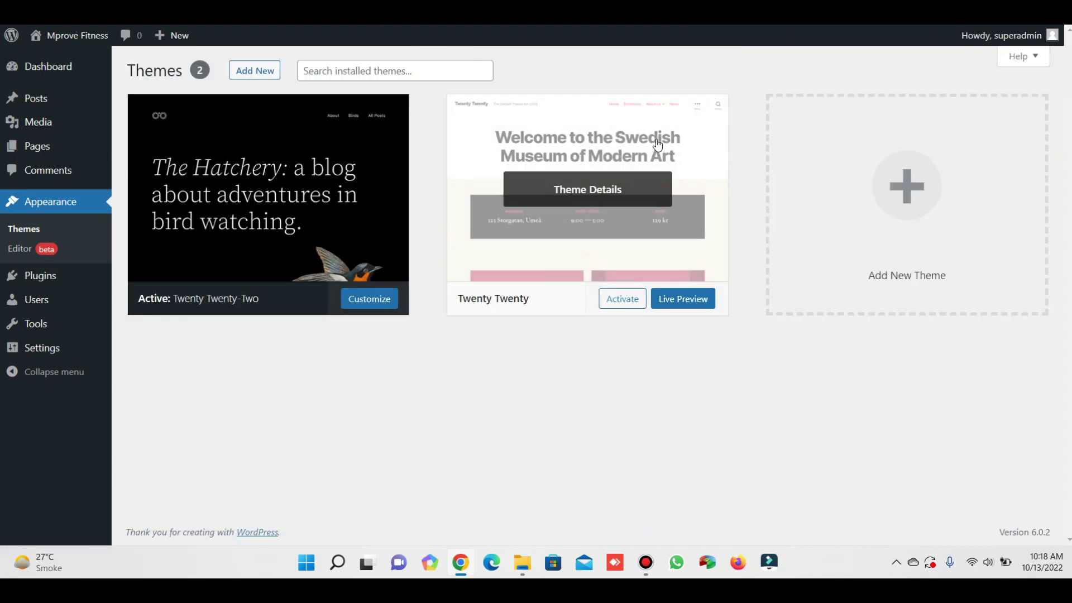
pyautogui.click(658, 145)
pyautogui.click(1023, 513)
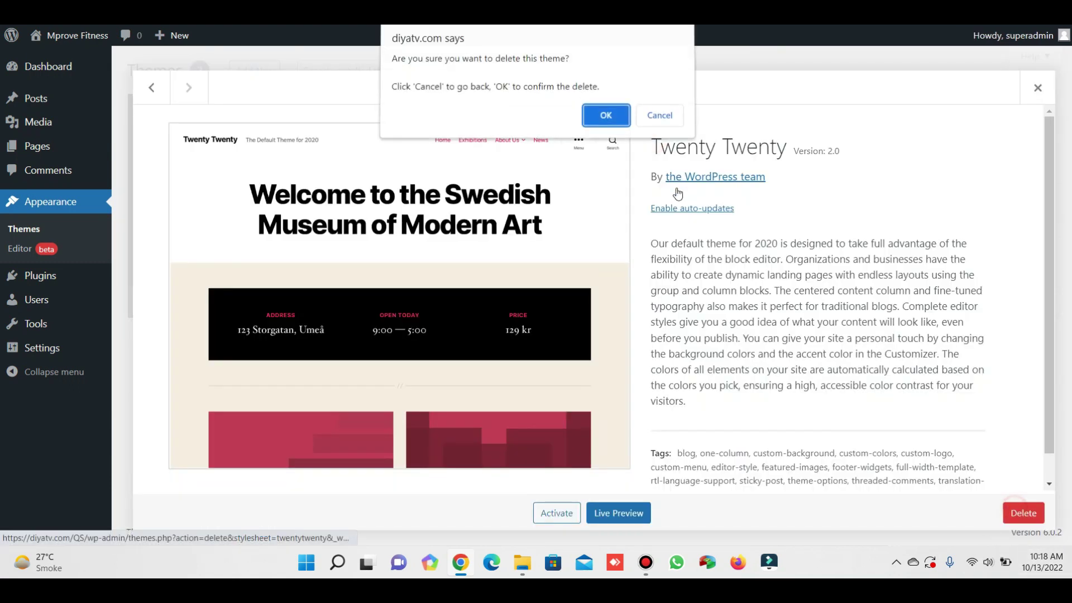
pyautogui.click(605, 115)
pyautogui.click(343, 197)
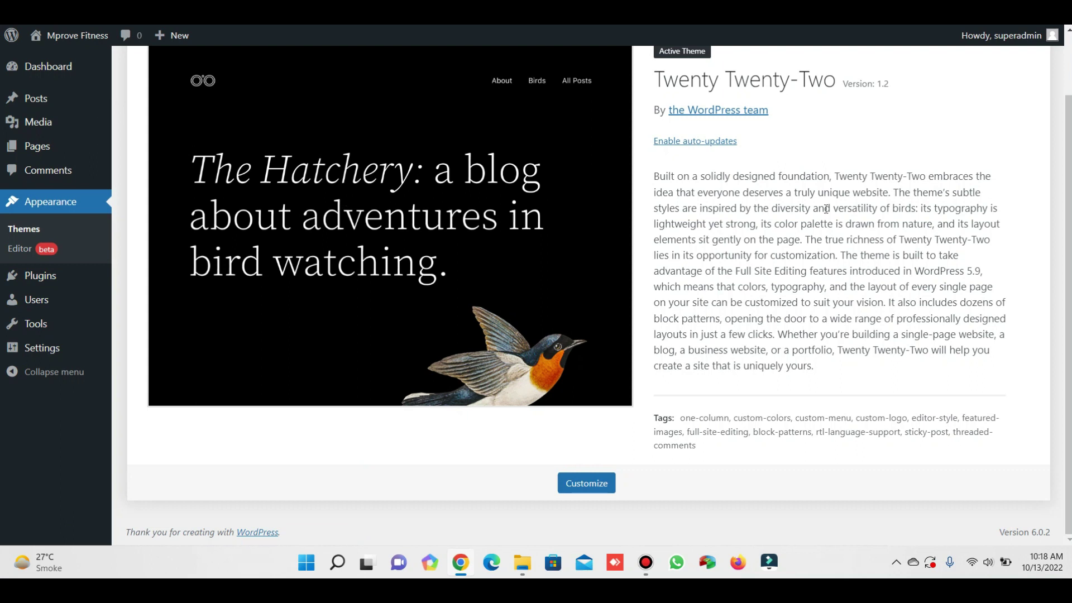
pyautogui.scroll(1, 825, 208)
# Trash the Hello world! post and permanently delete it from the Trash.
pyautogui.click(128, 101)
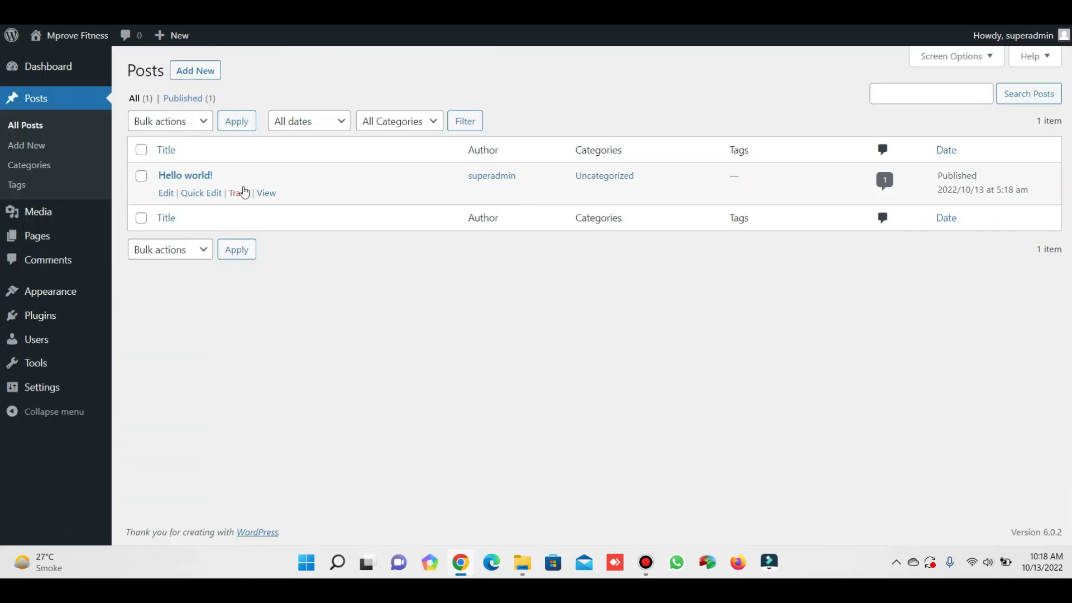
pyautogui.click(244, 192)
pyautogui.click(189, 143)
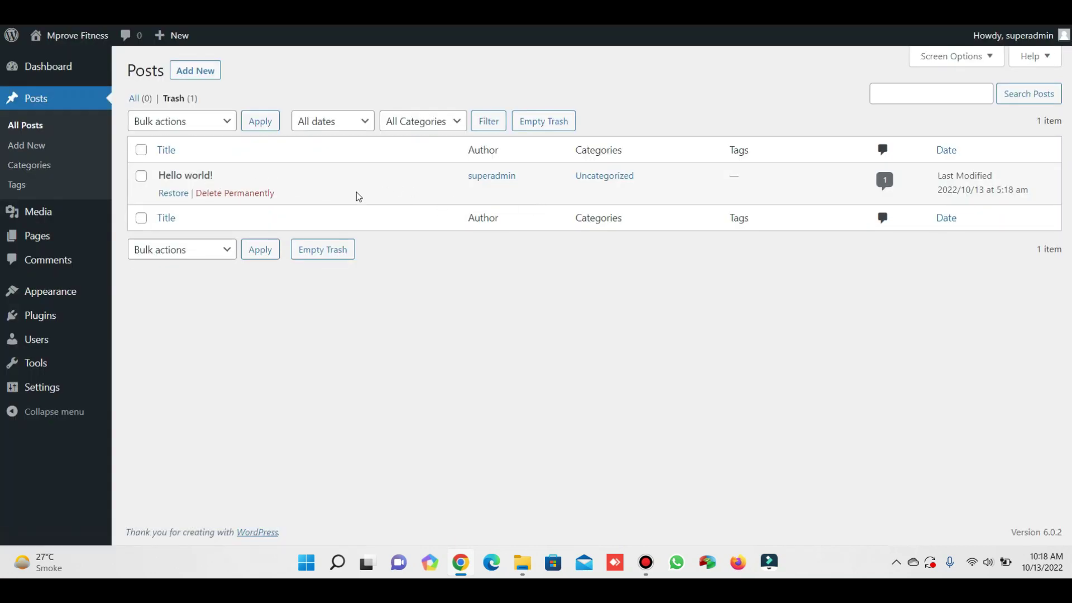
pyautogui.click(244, 194)
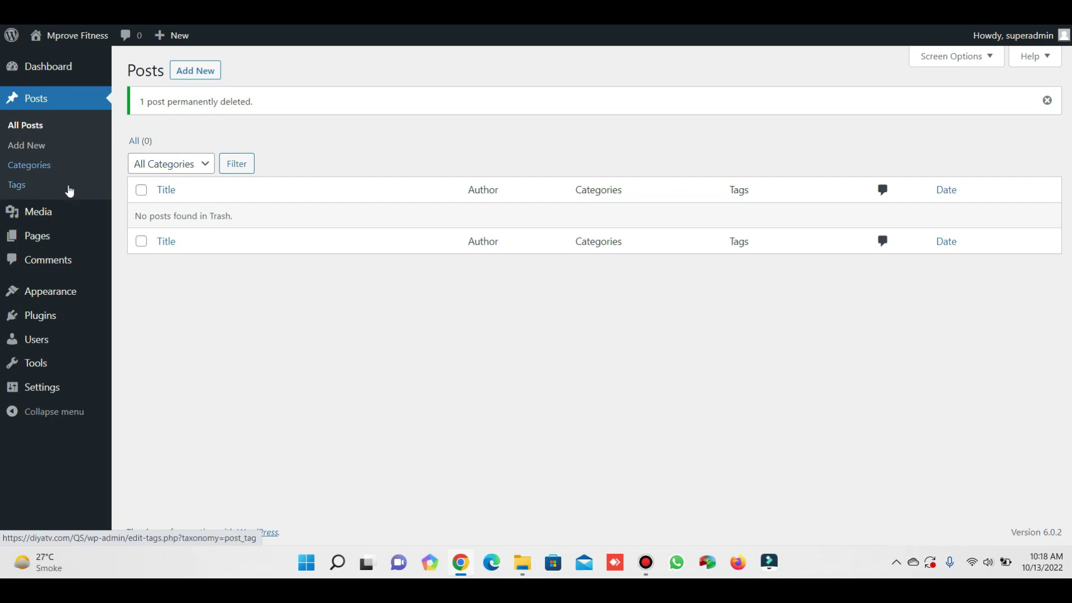
# Select all pages and bulk-move Privacy Policy and Sample Page to the Trash.
pyautogui.moveTo(52, 211)
pyautogui.click(140, 214)
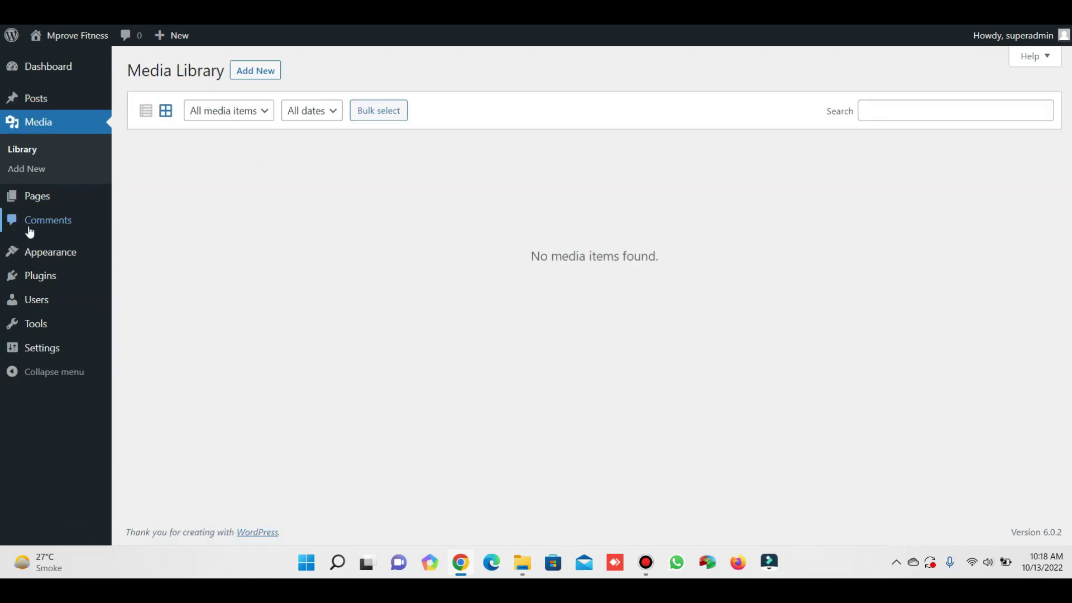
pyautogui.moveTo(43, 204)
pyautogui.click(152, 198)
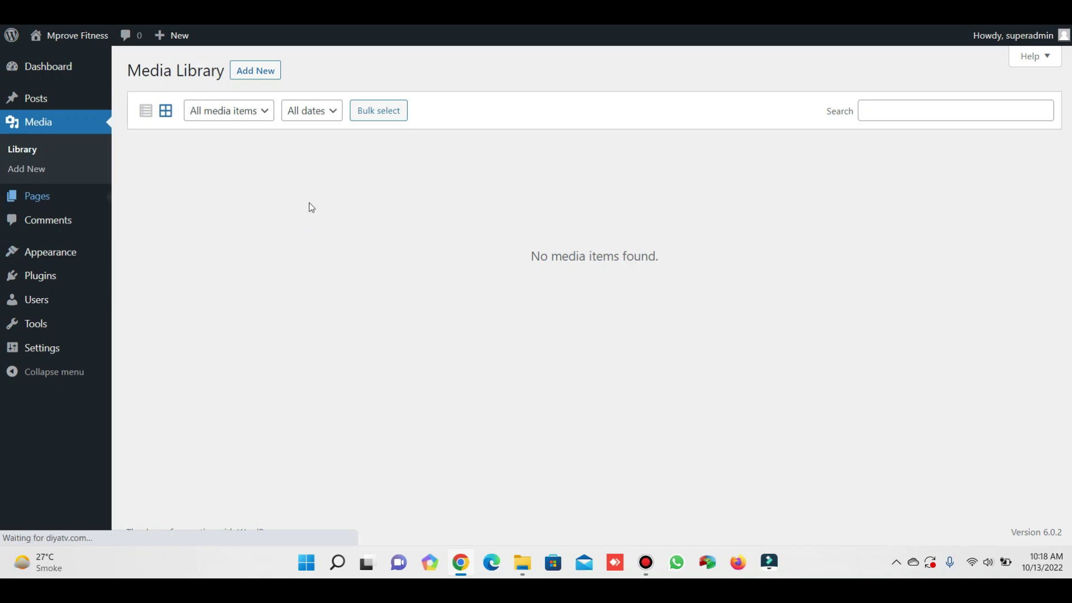
pyautogui.click(148, 151)
pyautogui.click(171, 121)
pyautogui.click(170, 165)
pyautogui.click(252, 127)
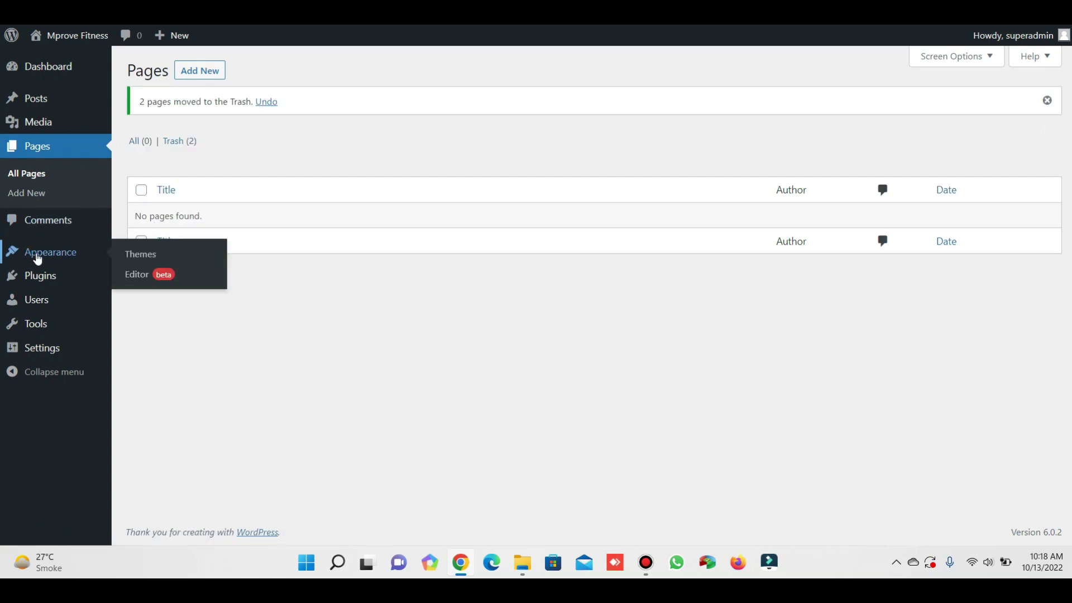
# Upload all-in-one-wp-migration.zip from the Music-Video-edit folder as a new plugin and install it.
pyautogui.click(122, 278)
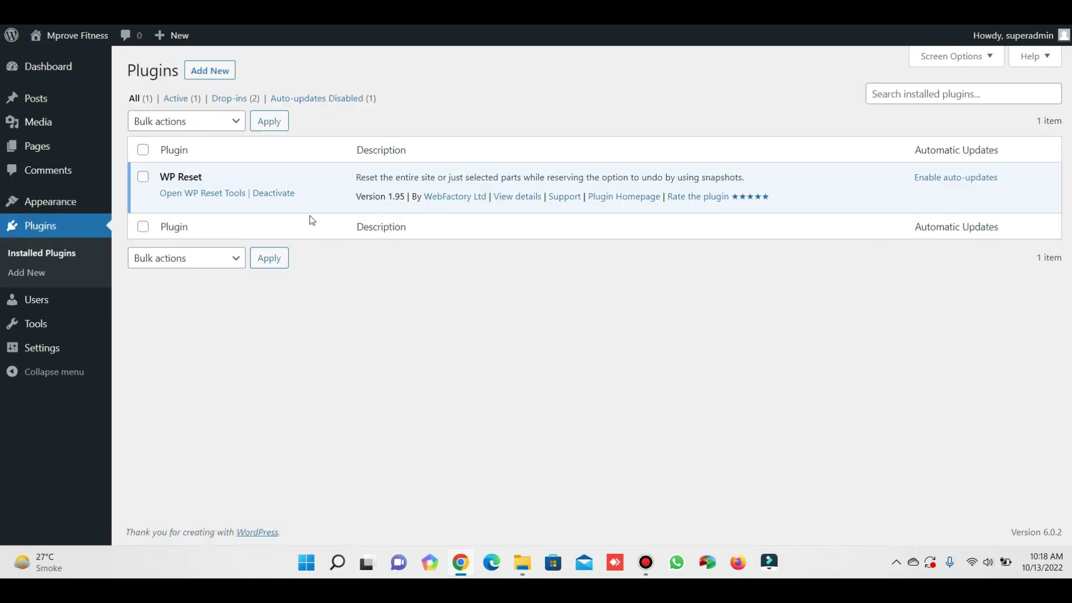
pyautogui.click(215, 72)
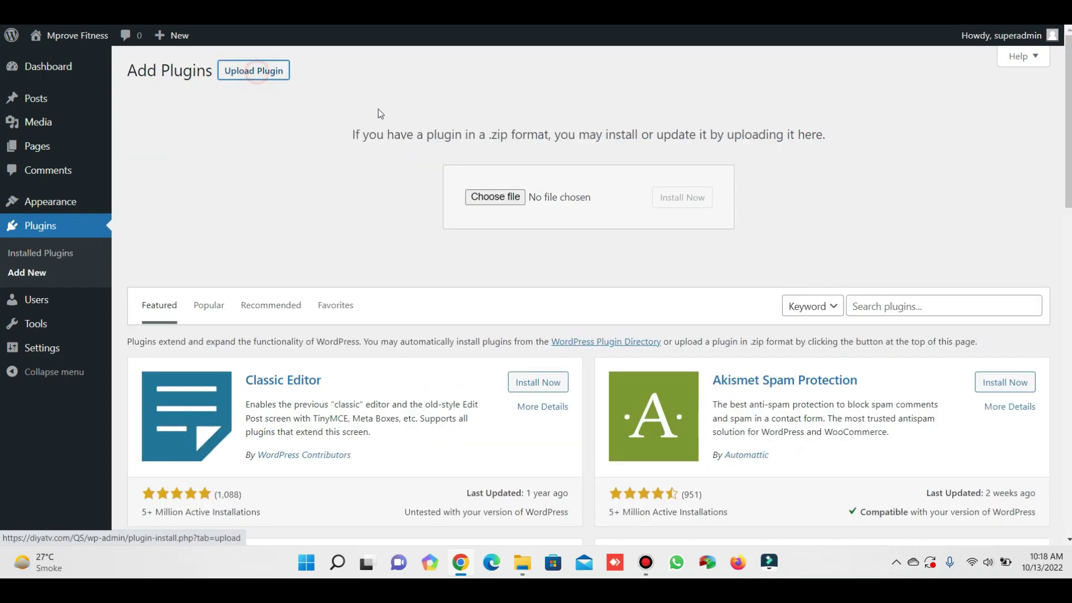
pyautogui.click(495, 197)
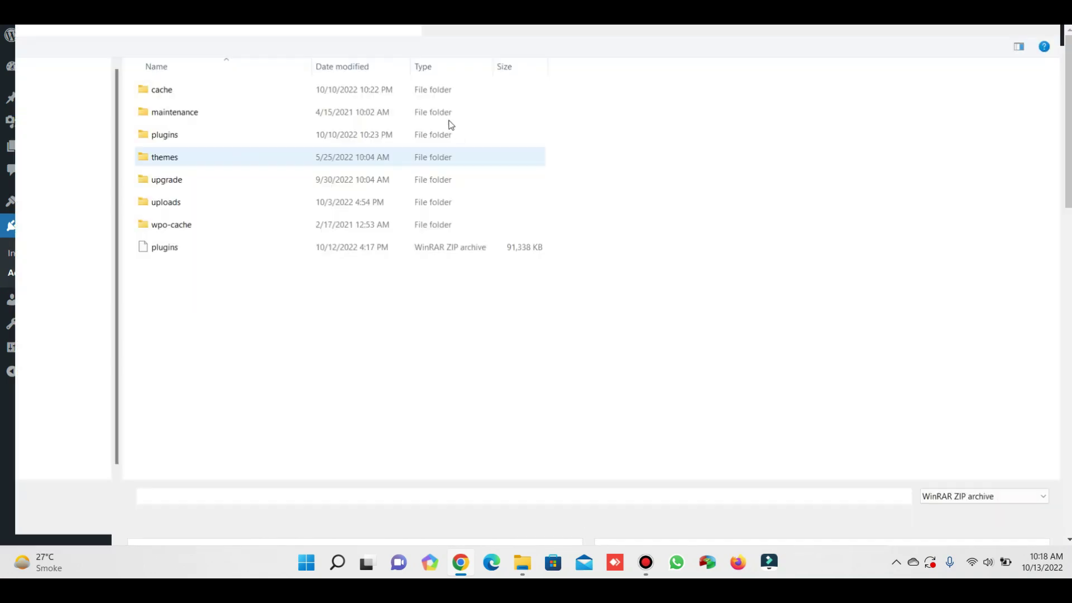
pyautogui.click(58, 86)
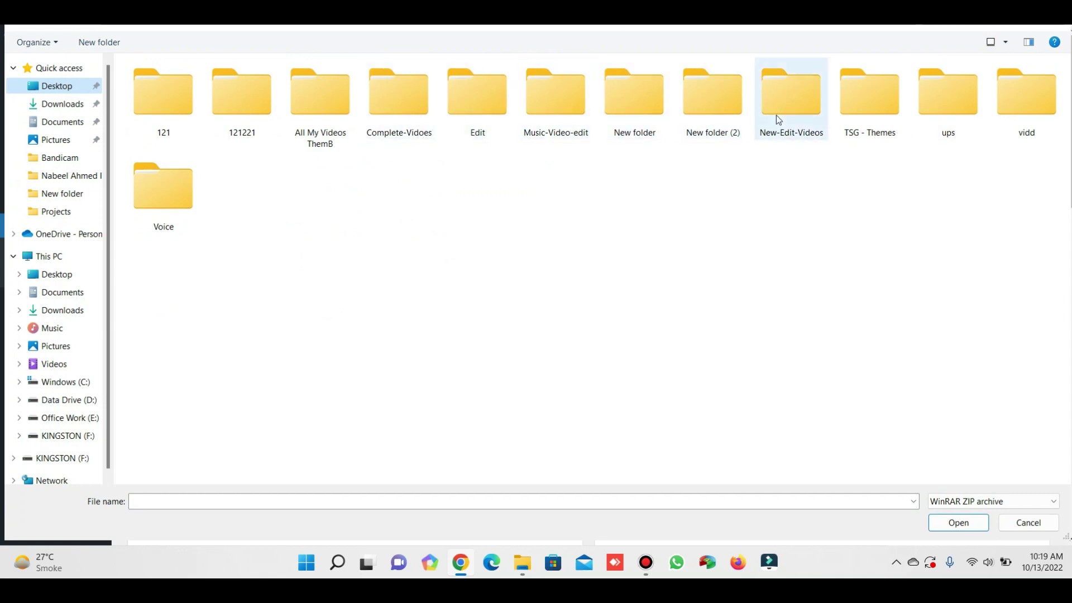
pyautogui.click(307, 111)
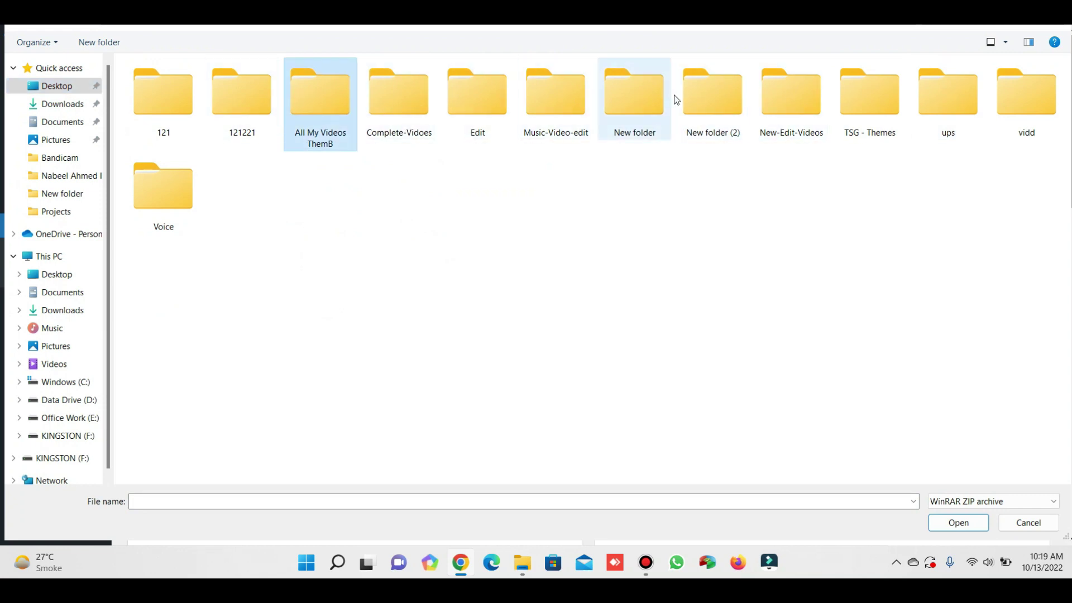
pyautogui.doubleClick(792, 99)
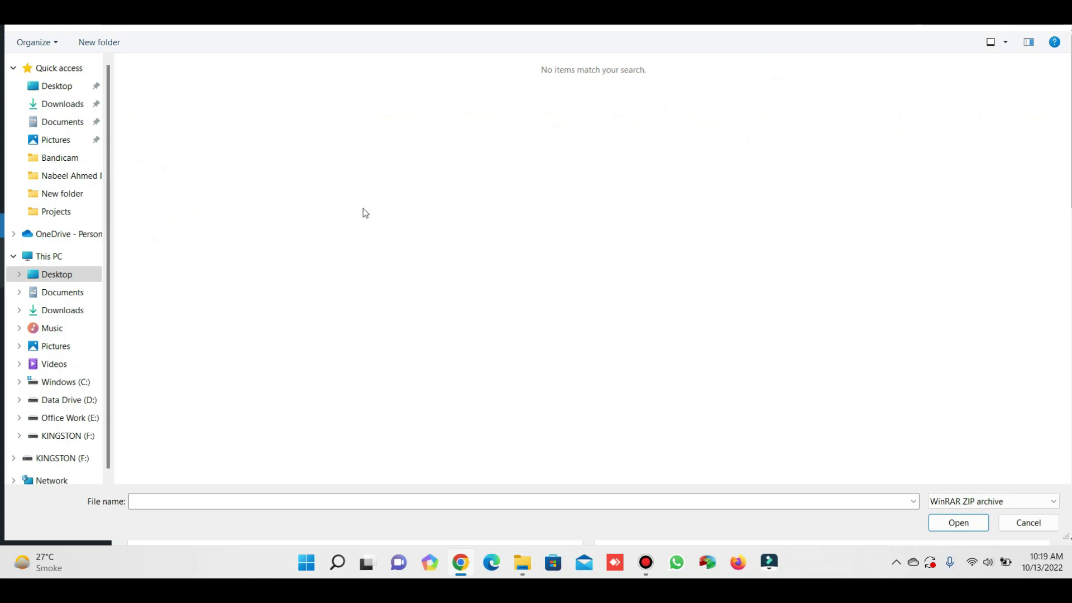
pyautogui.hotkey('alt', 'Left')
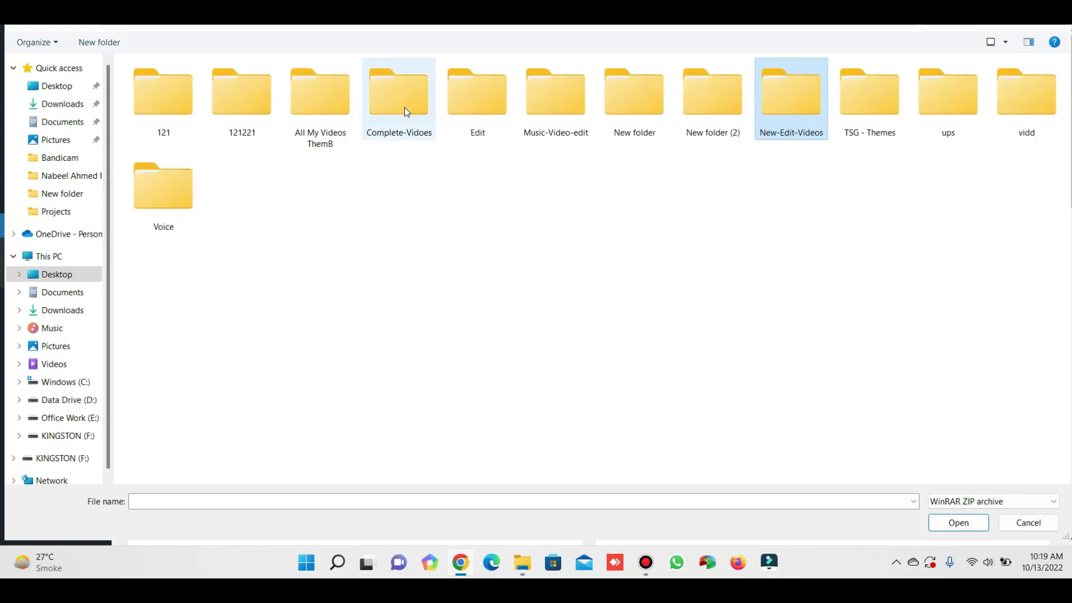
pyautogui.doubleClick(550, 107)
pyautogui.click(190, 95)
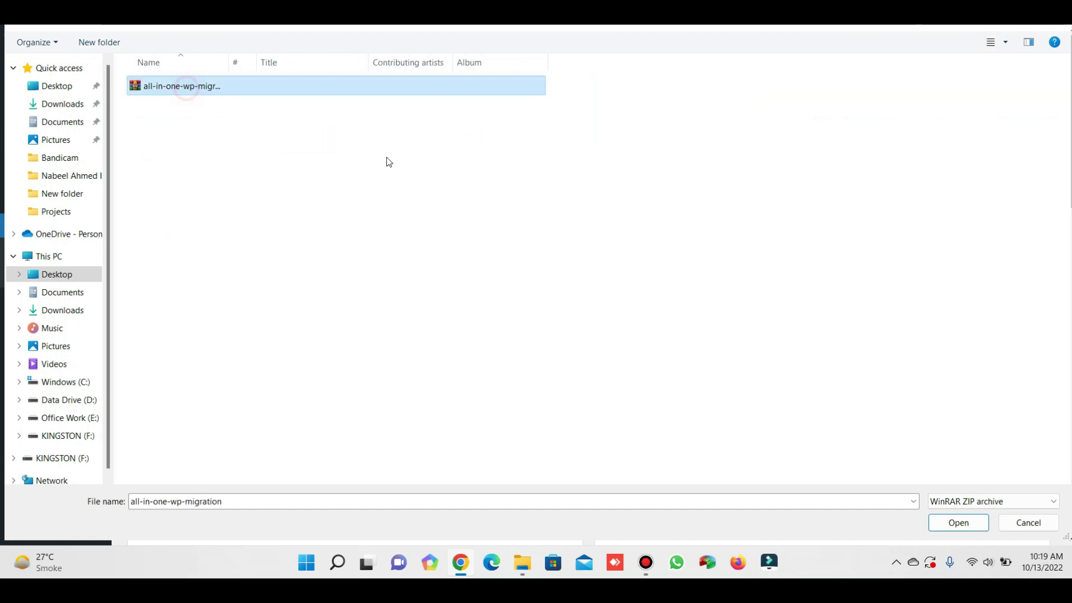
pyautogui.click(958, 522)
pyautogui.click(698, 204)
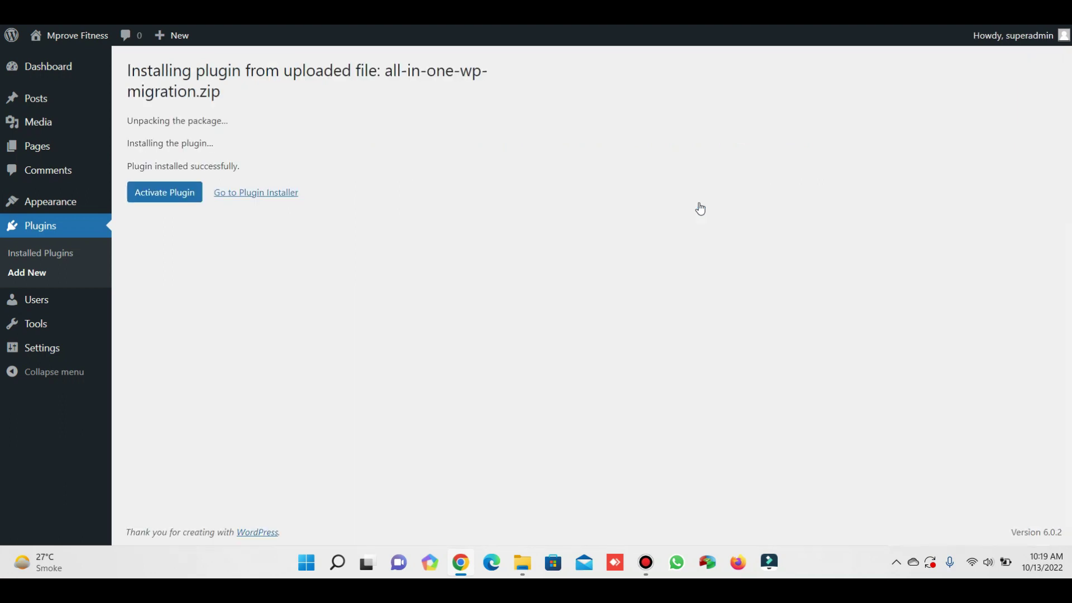
# Activate All-in-One WP Migration 6.77, then deactivate and delete WP Reset with its data.
pyautogui.click(144, 196)
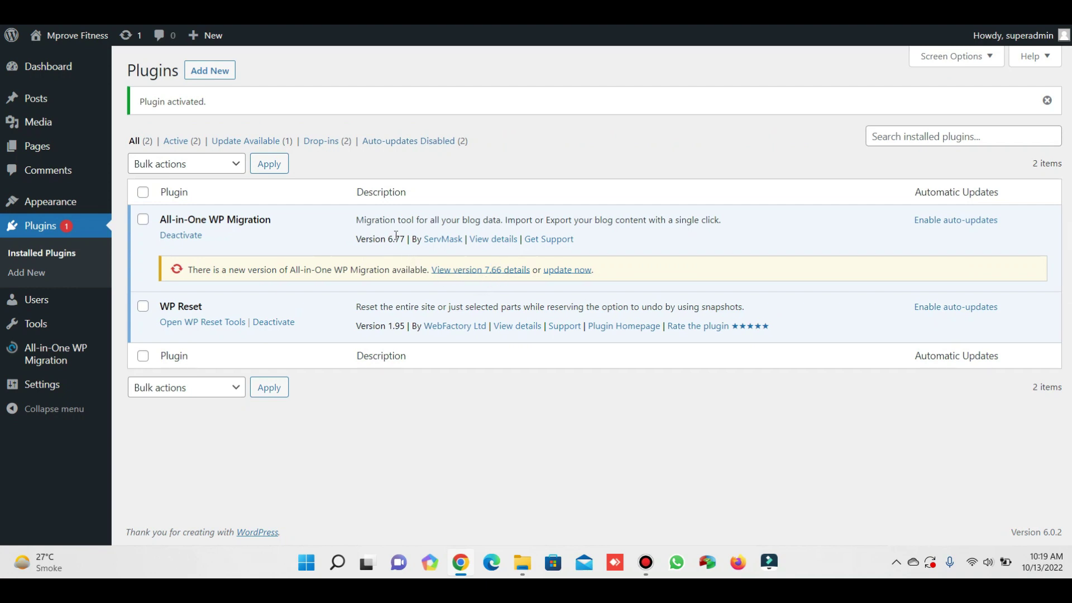
pyautogui.moveTo(392, 239); pyautogui.dragTo(407, 238)
pyautogui.click(275, 322)
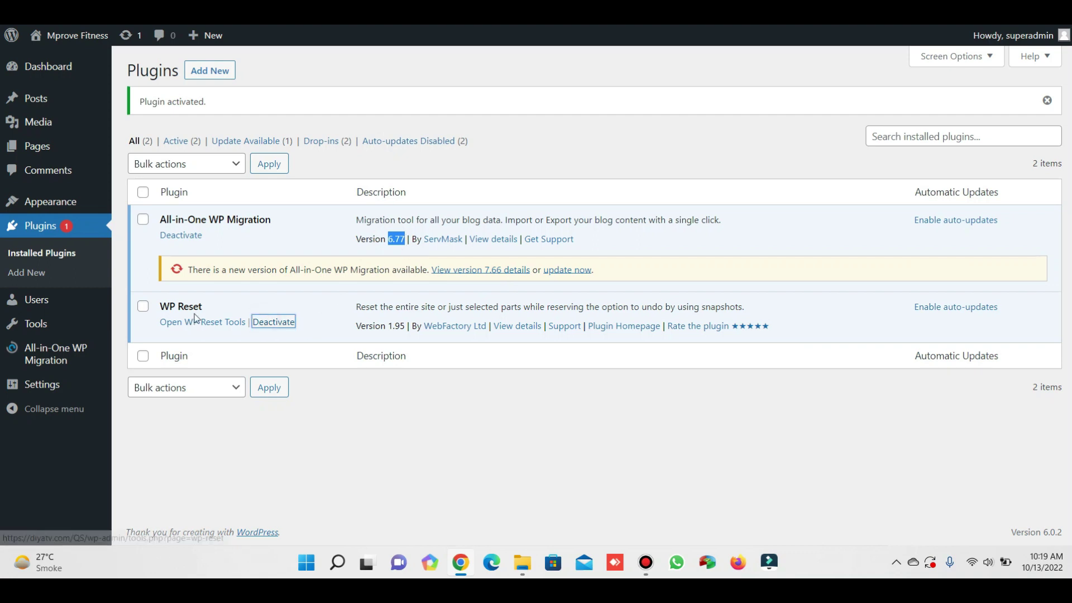
pyautogui.click(212, 323)
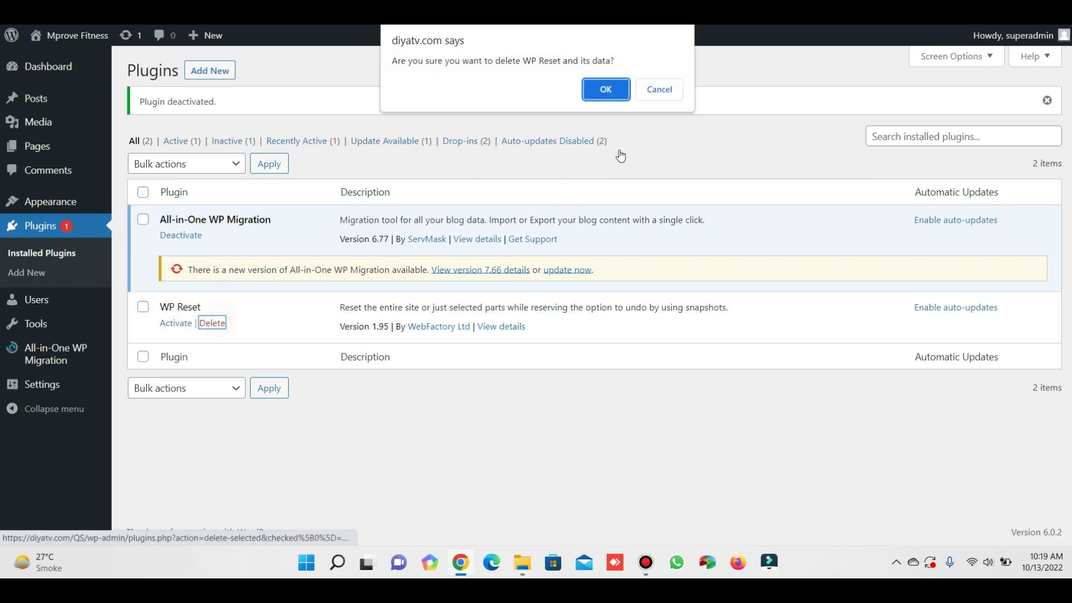
pyautogui.click(610, 90)
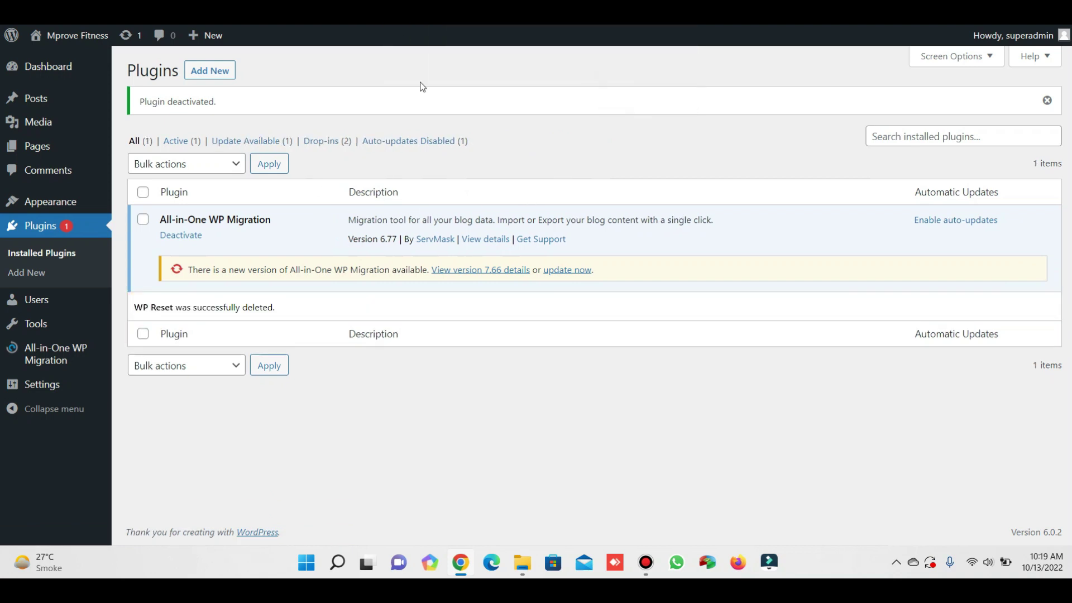
# Check the migration plugin's Export and Backups screens, then choose Import from File.
pyautogui.moveTo(83, 354)
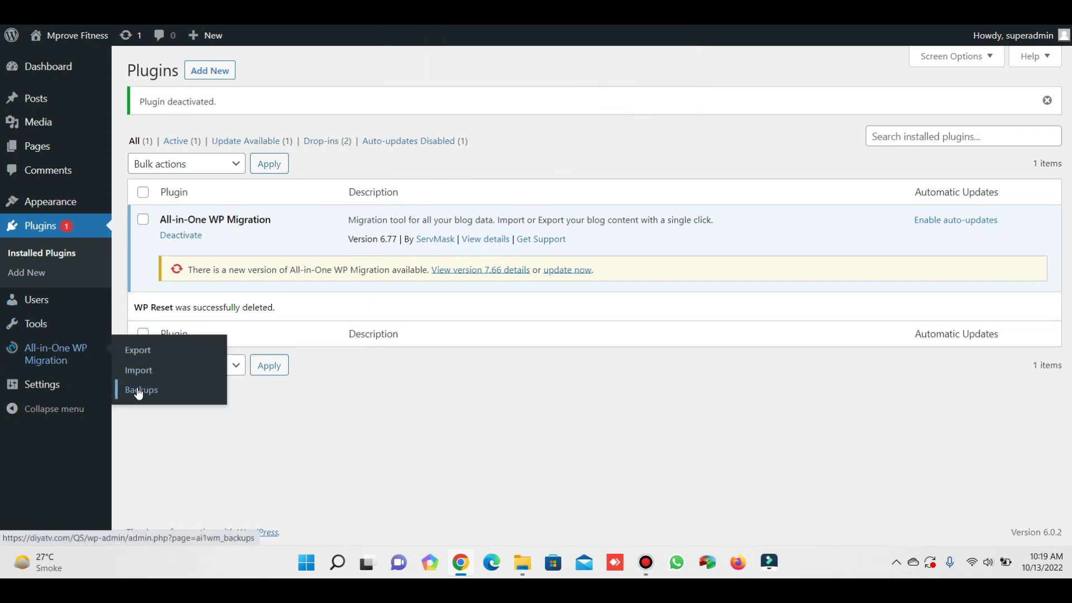
pyautogui.click(138, 350)
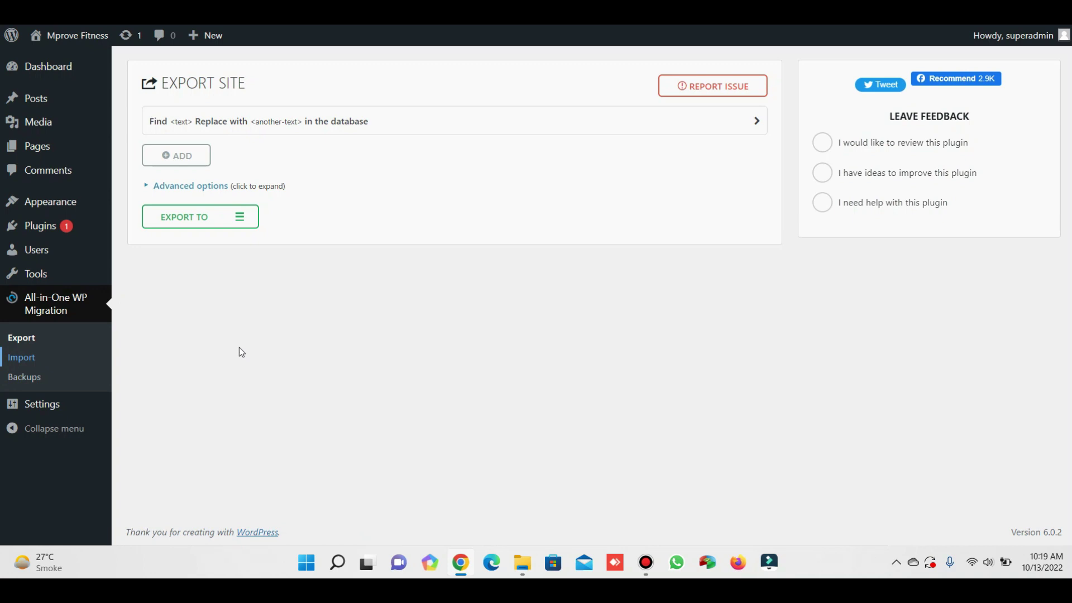
pyautogui.click(38, 376)
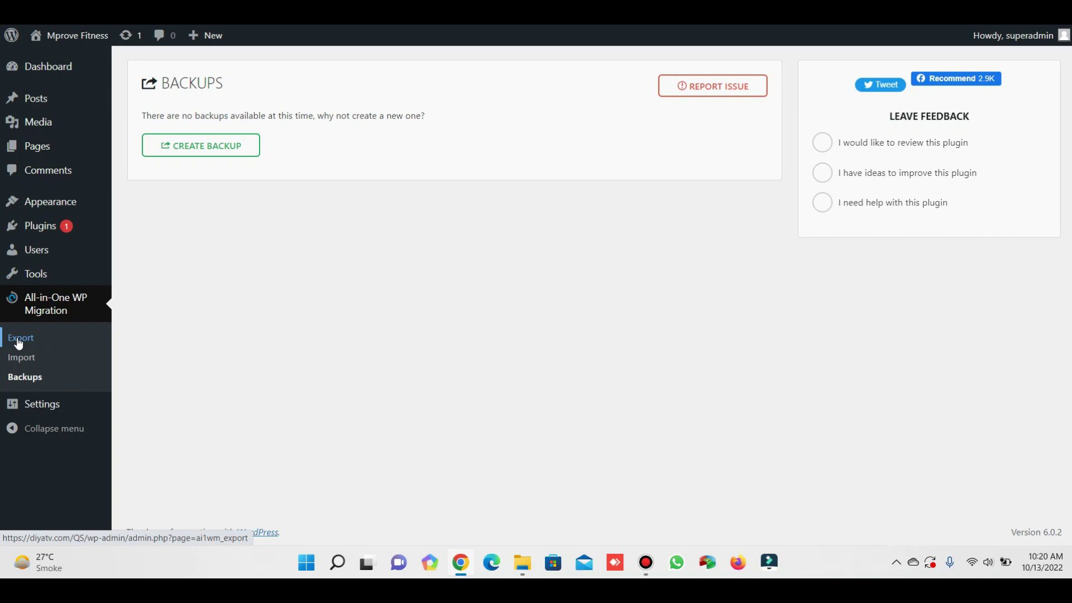
pyautogui.click(21, 358)
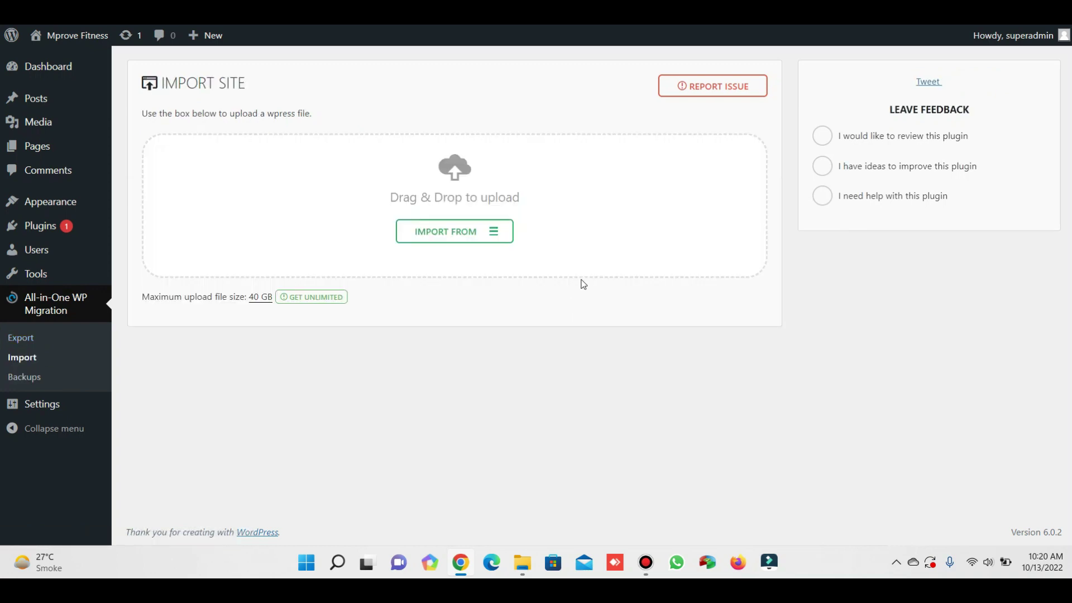
pyautogui.click(493, 232)
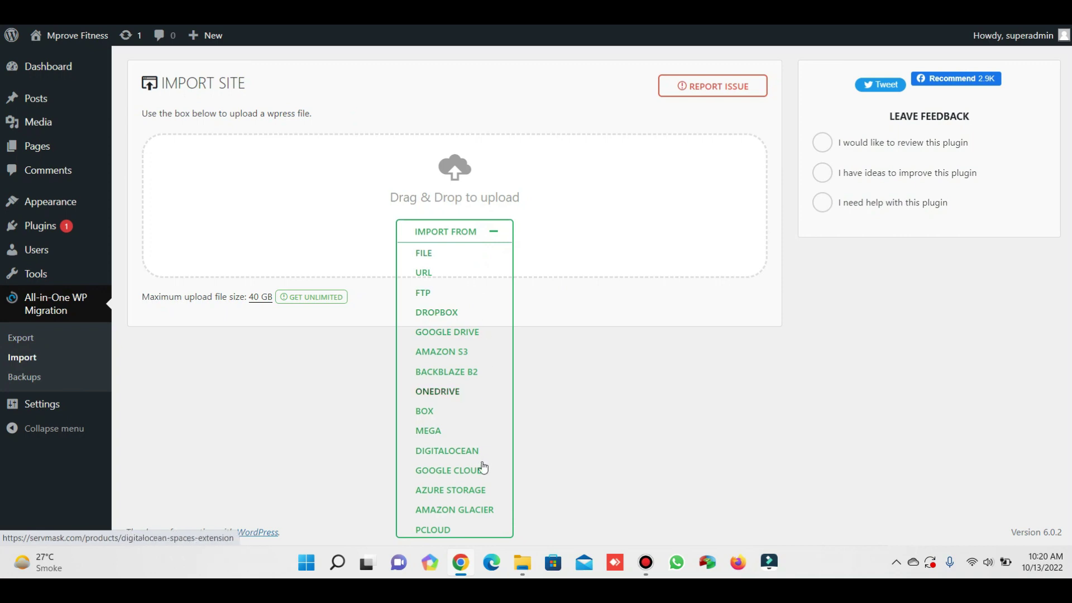
pyautogui.click(493, 251)
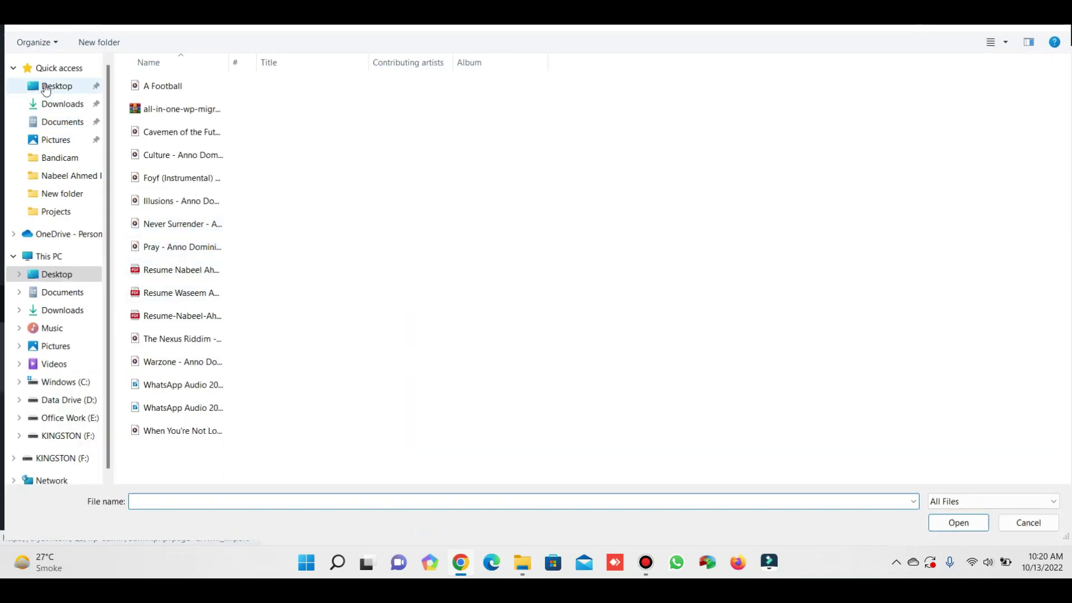
pyautogui.click(46, 87)
pyautogui.click(242, 206)
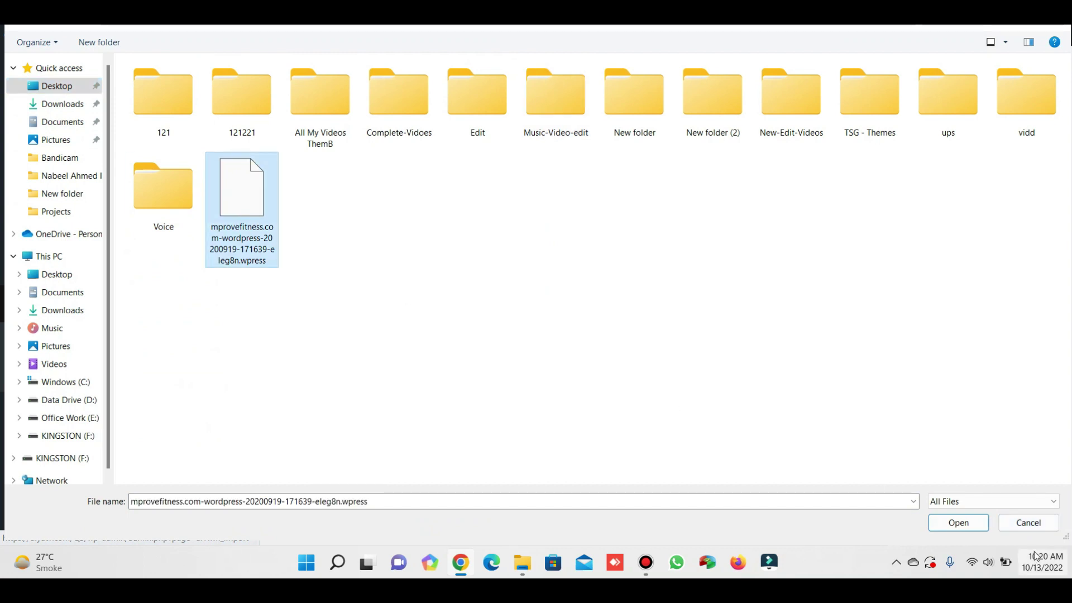
pyautogui.click(1028, 523)
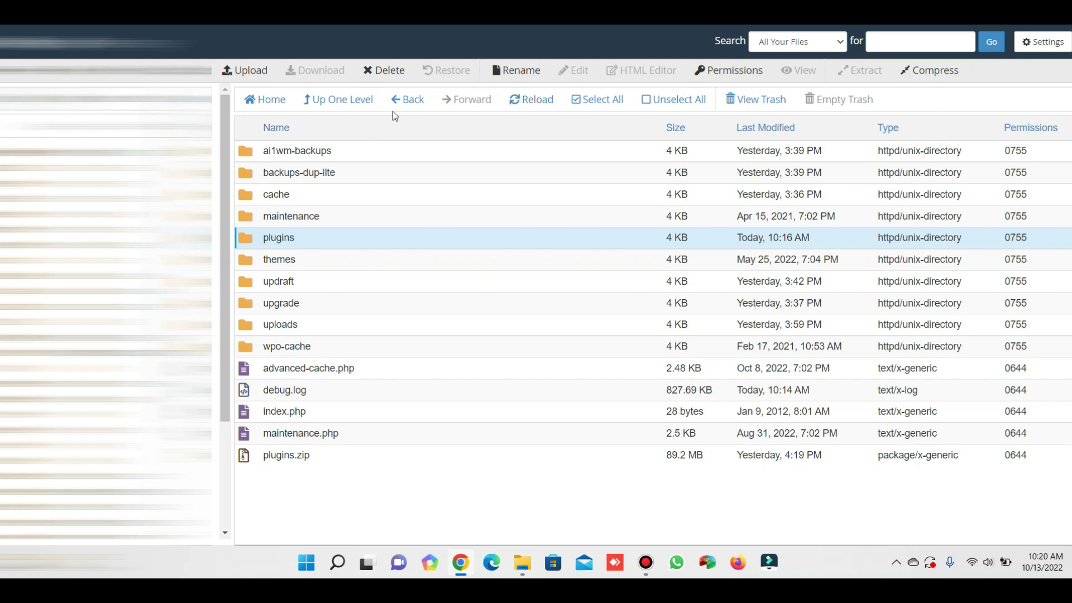
# Refresh File Manager, go up to the site root, and open wp-content > ai1wm-backups.
pyautogui.click(522, 99)
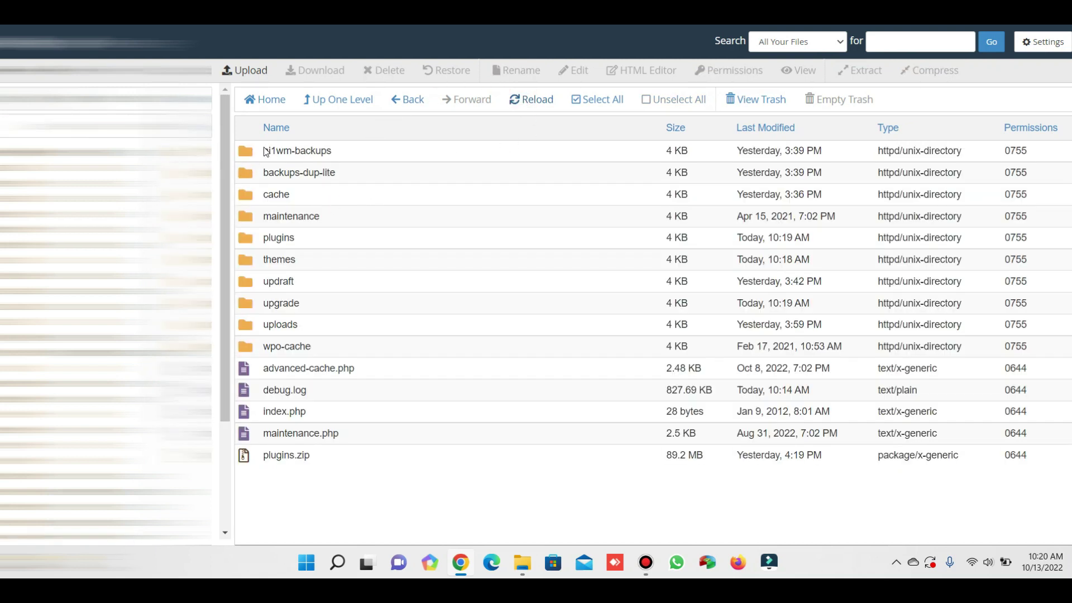
pyautogui.click(337, 99)
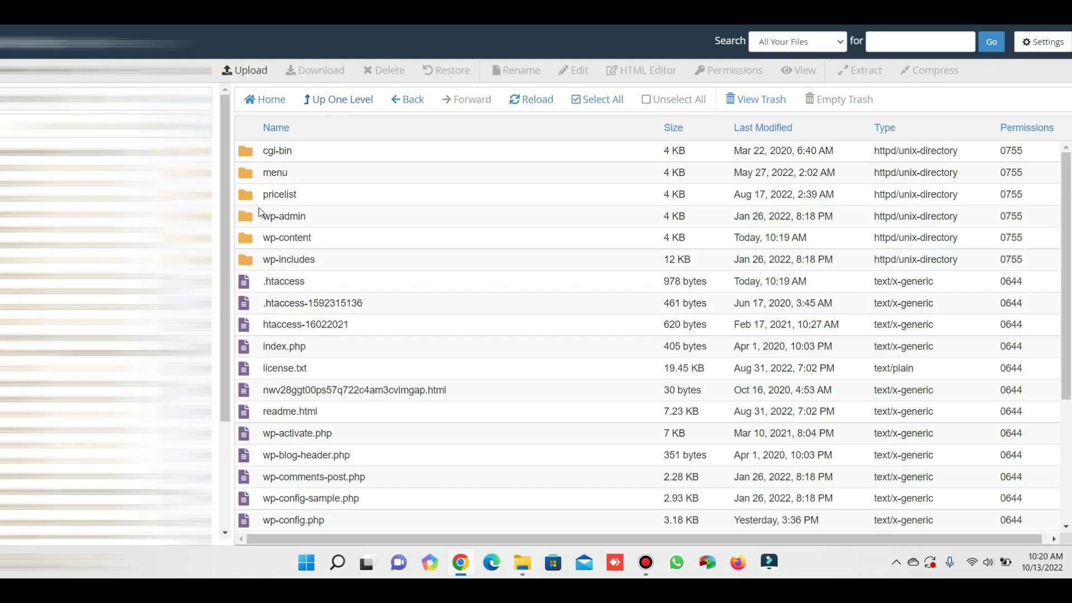
pyautogui.doubleClick(251, 240)
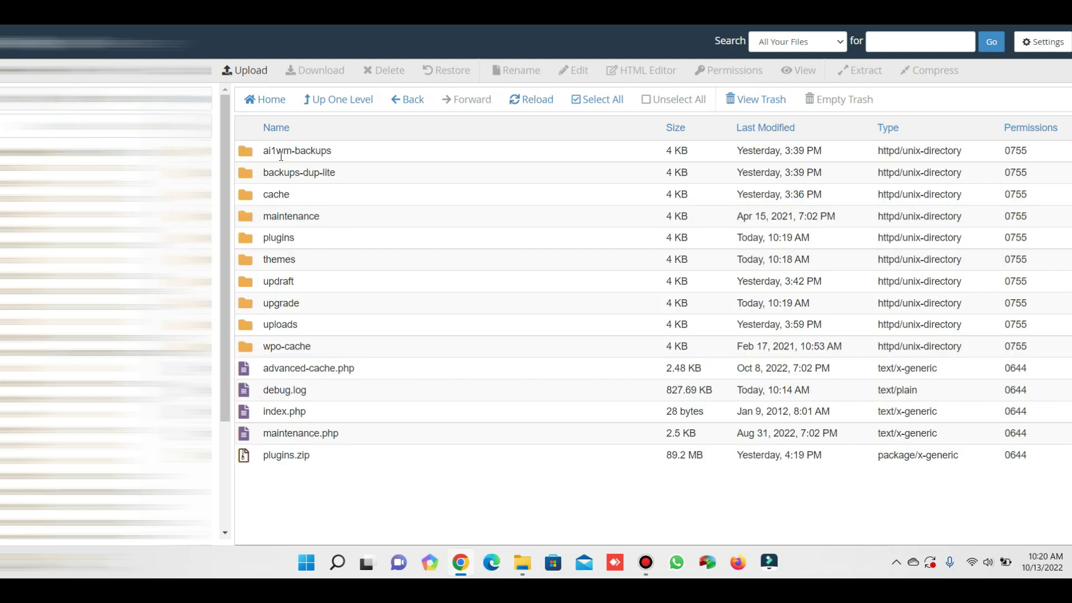
pyautogui.doubleClick(248, 155)
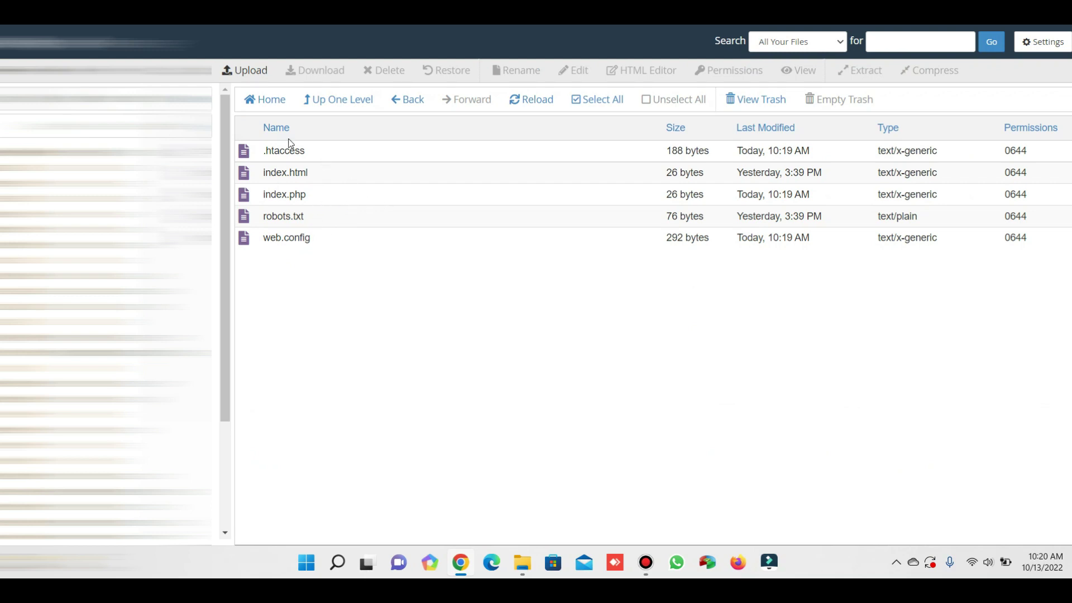
# Upload the mprovefitness .wpress backup from the Desktop after confirming its 527.91 MB size.
pyautogui.click(248, 99)
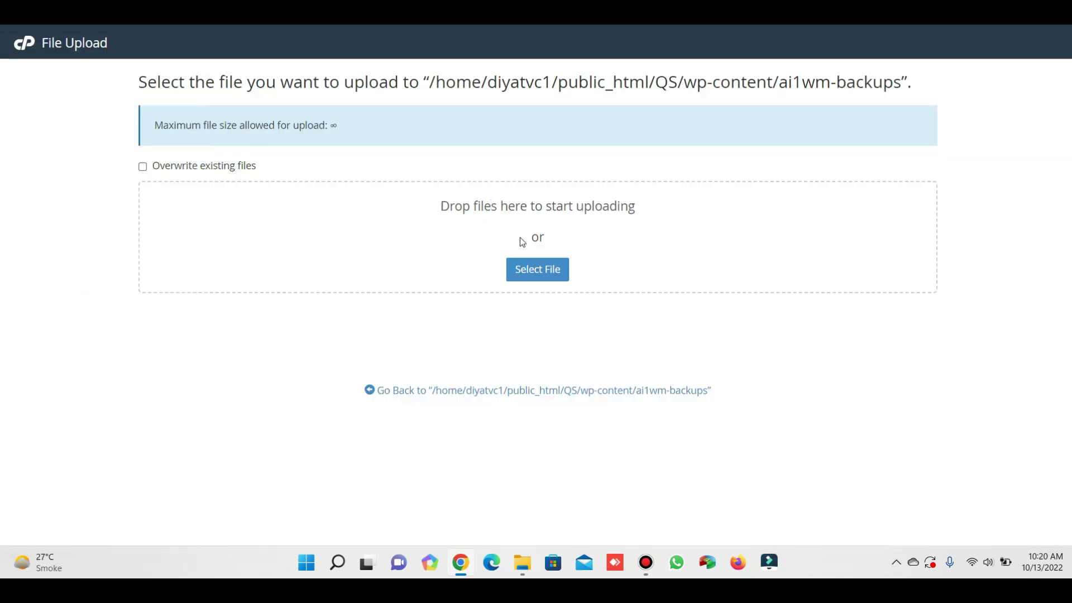
pyautogui.click(522, 273)
pyautogui.click(56, 86)
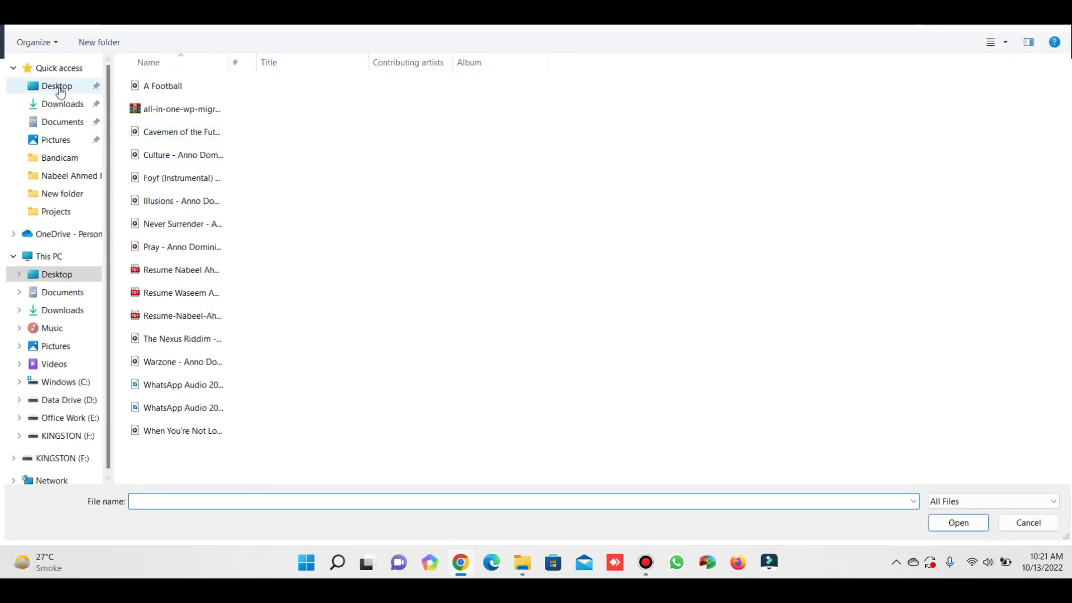
pyautogui.click(229, 207)
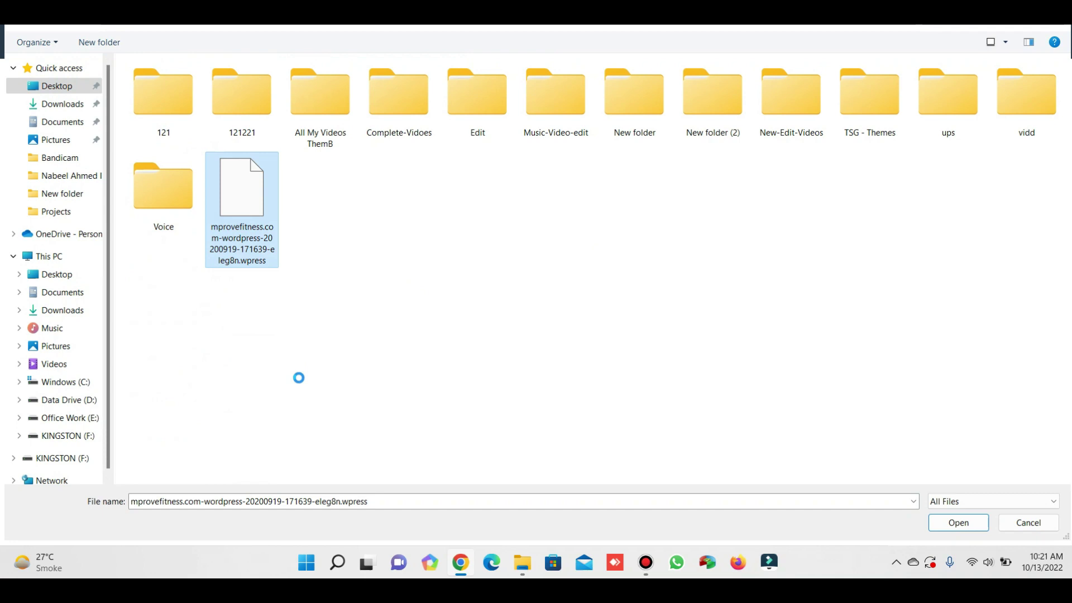
pyautogui.rightClick(228, 203)
pyautogui.click(269, 492)
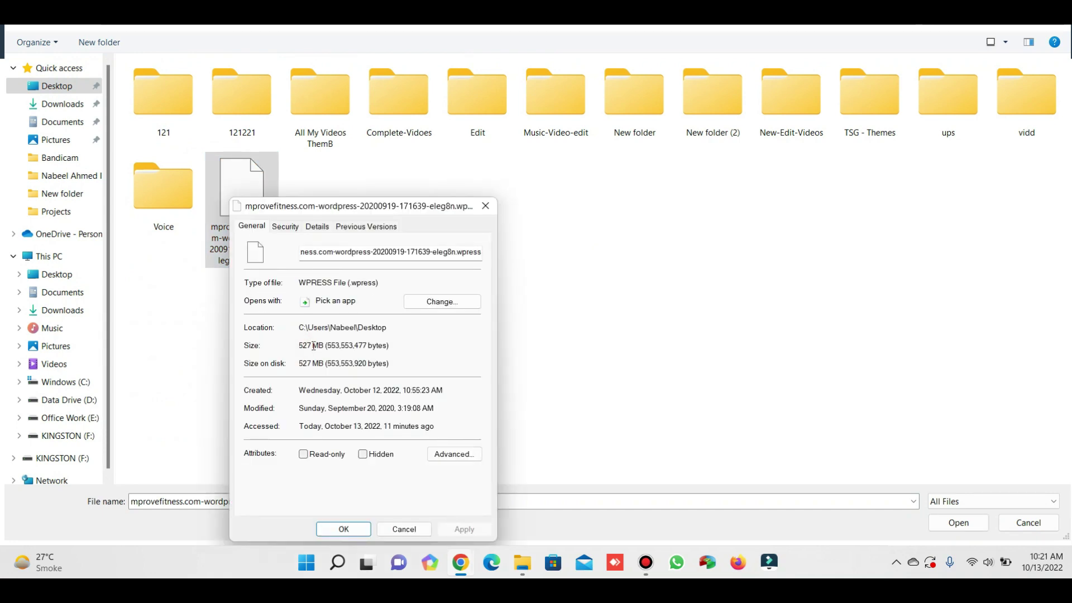
pyautogui.click(346, 529)
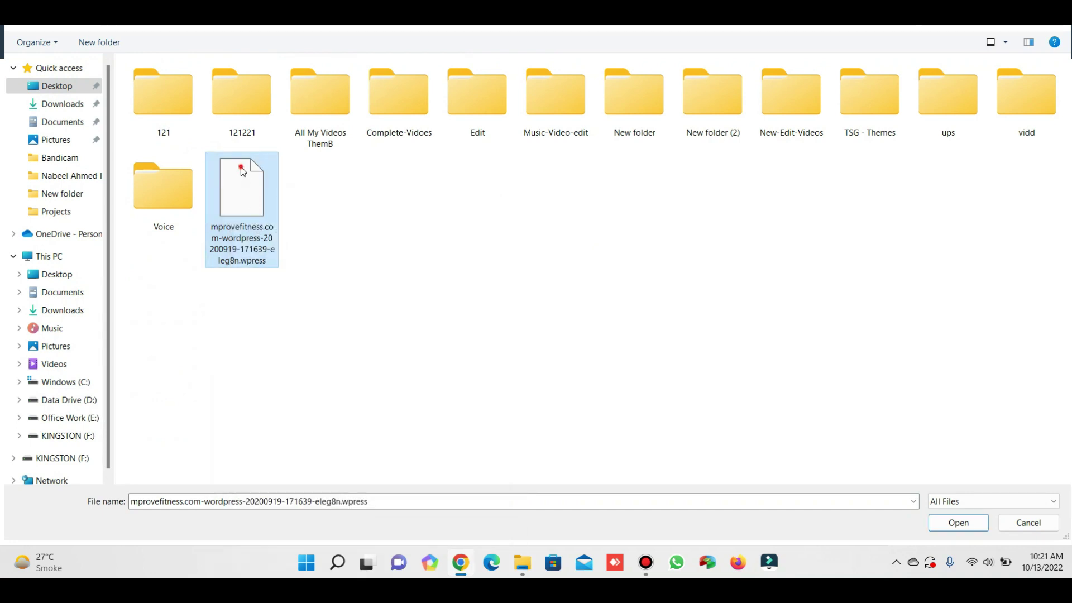
pyautogui.doubleClick(243, 172)
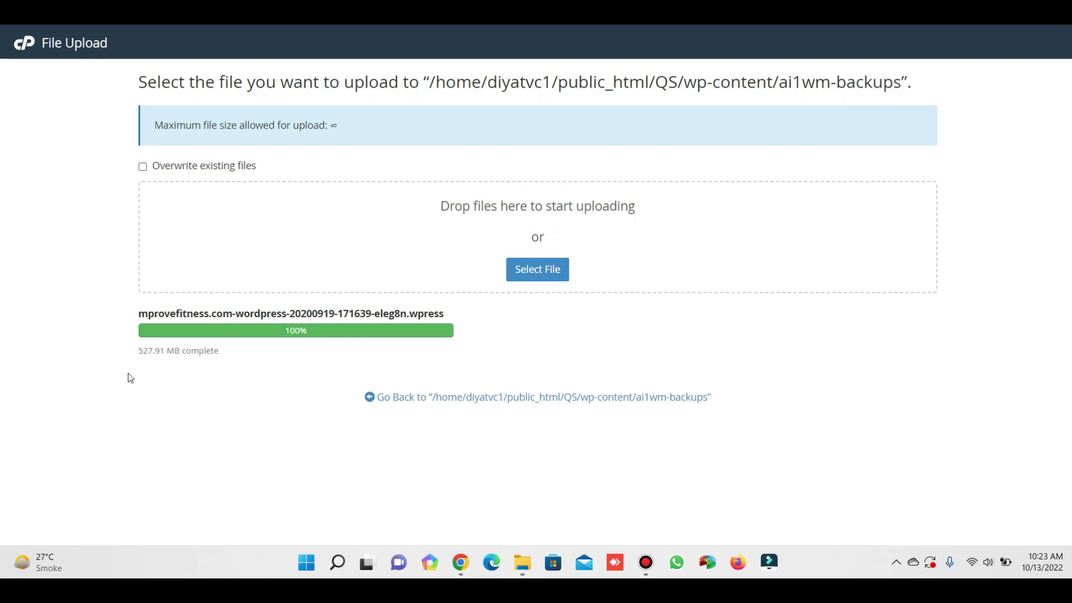
# Refresh ai1wm-backups and verify the uploaded backup's full name and 527.91 MB size.
pyautogui.moveTo(138, 320); pyautogui.dragTo(456, 321)
pyautogui.hotkey('ctrl', 'w')
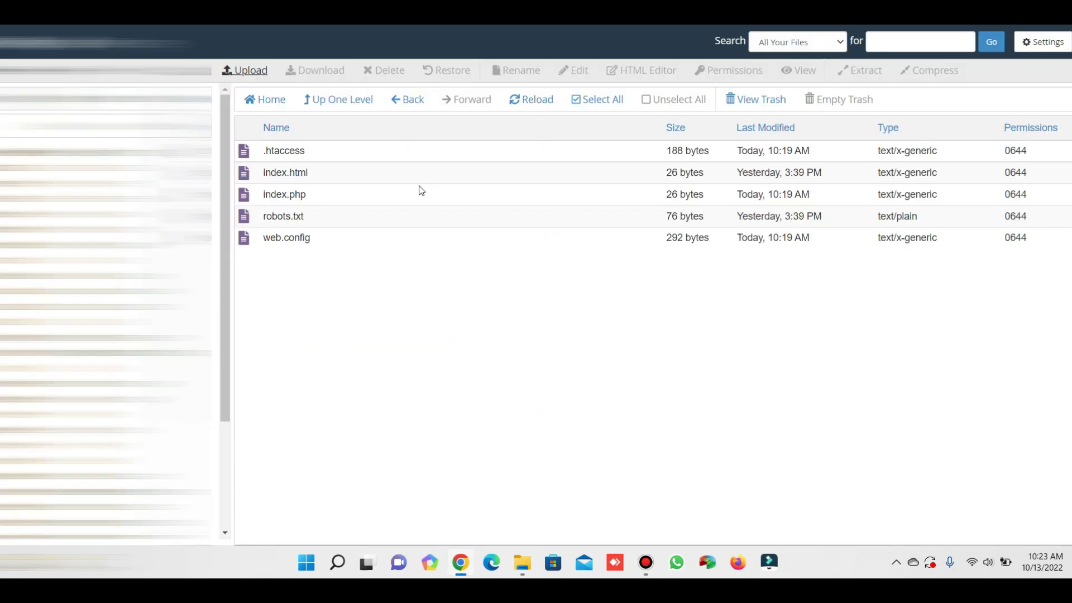
pyautogui.click(519, 102)
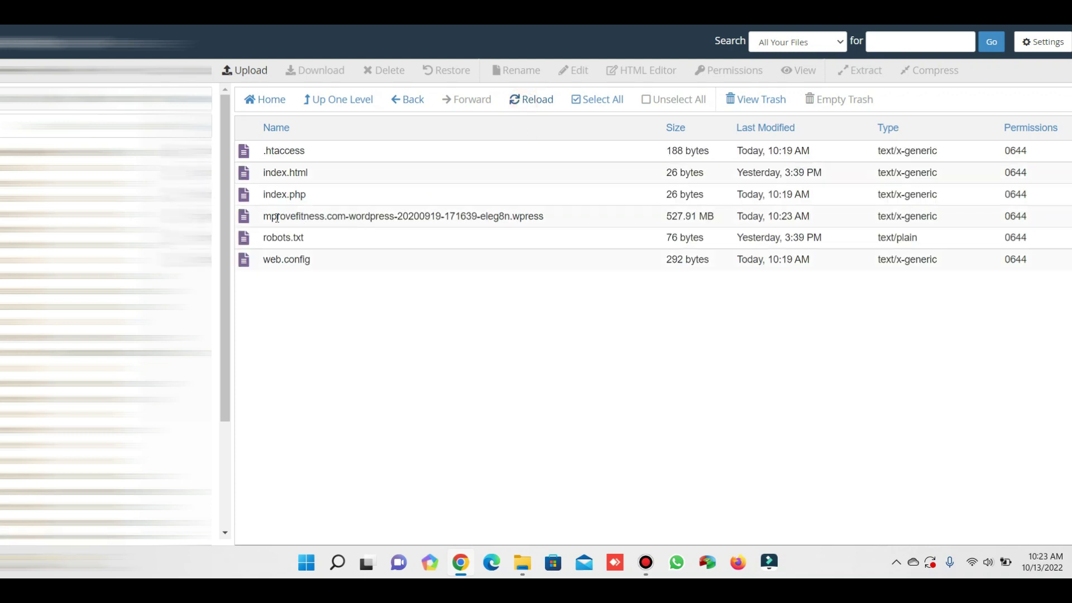
pyautogui.doubleClick(277, 218)
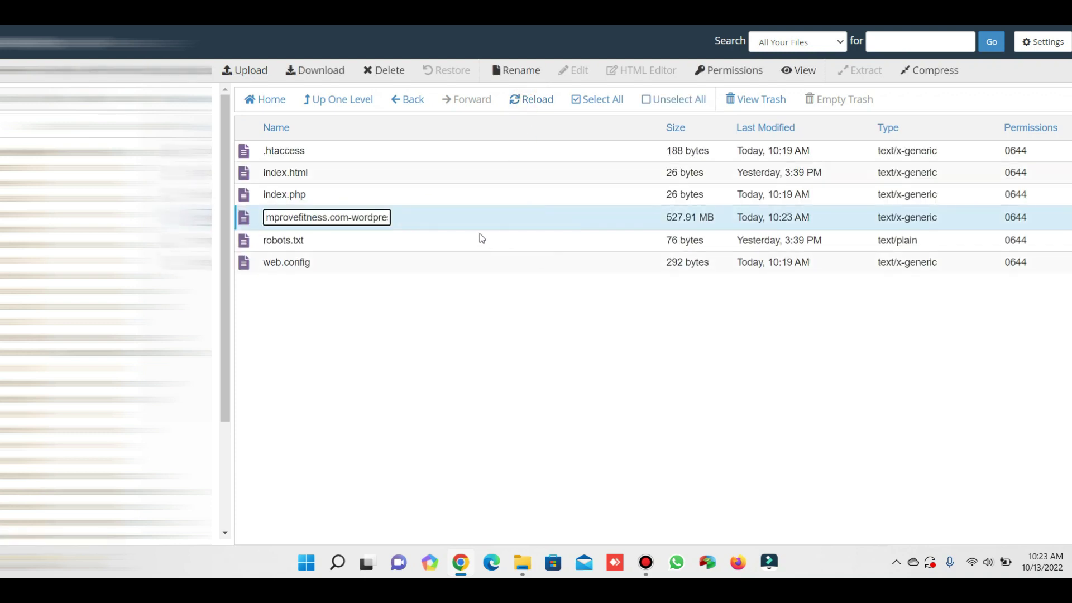
pyautogui.click(478, 293)
pyautogui.moveTo(659, 220)
pyautogui.mouseDown()
pyautogui.moveTo(711, 215)
pyautogui.moveTo(672, 216)
pyautogui.mouseUp()
pyautogui.doubleClick(674, 216)
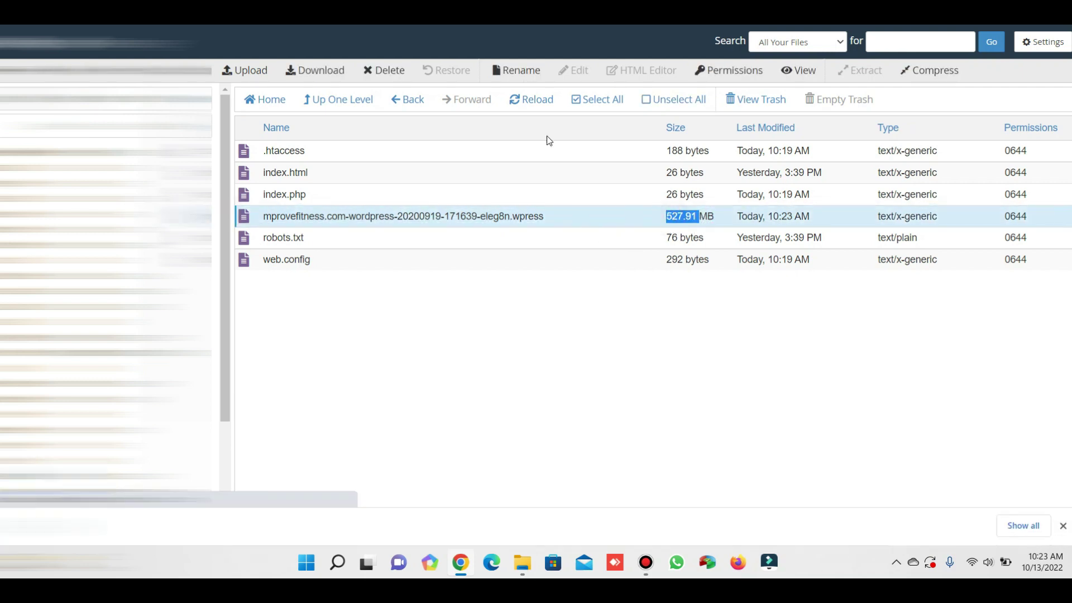
# Cancel the accidental backup download and remove it from Chrome's downloads list.
pyautogui.click(1013, 525)
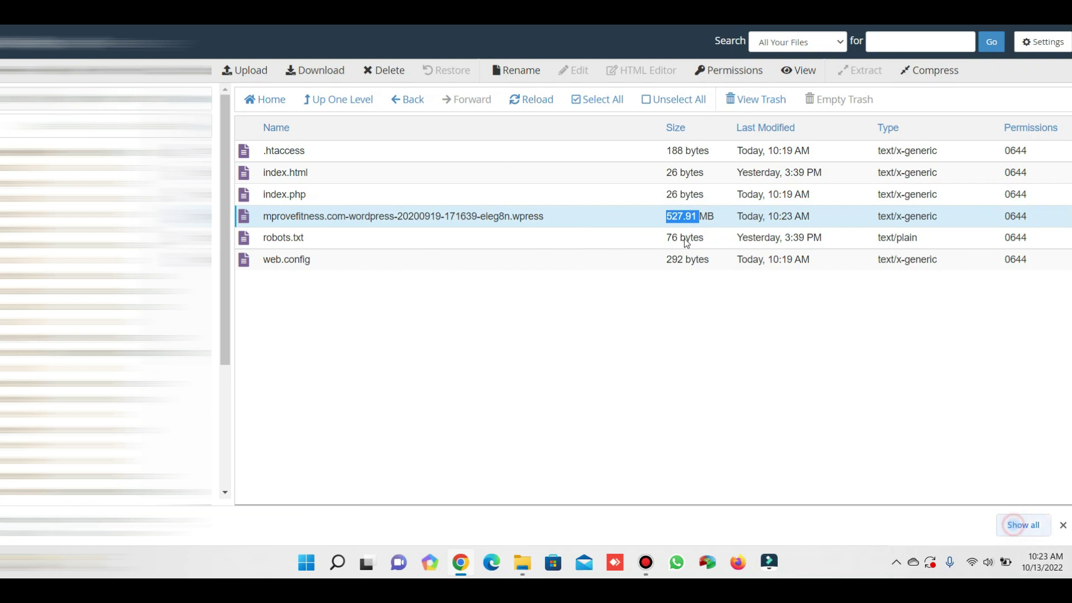
pyautogui.click(383, 231)
pyautogui.click(463, 234)
pyautogui.click(780, 137)
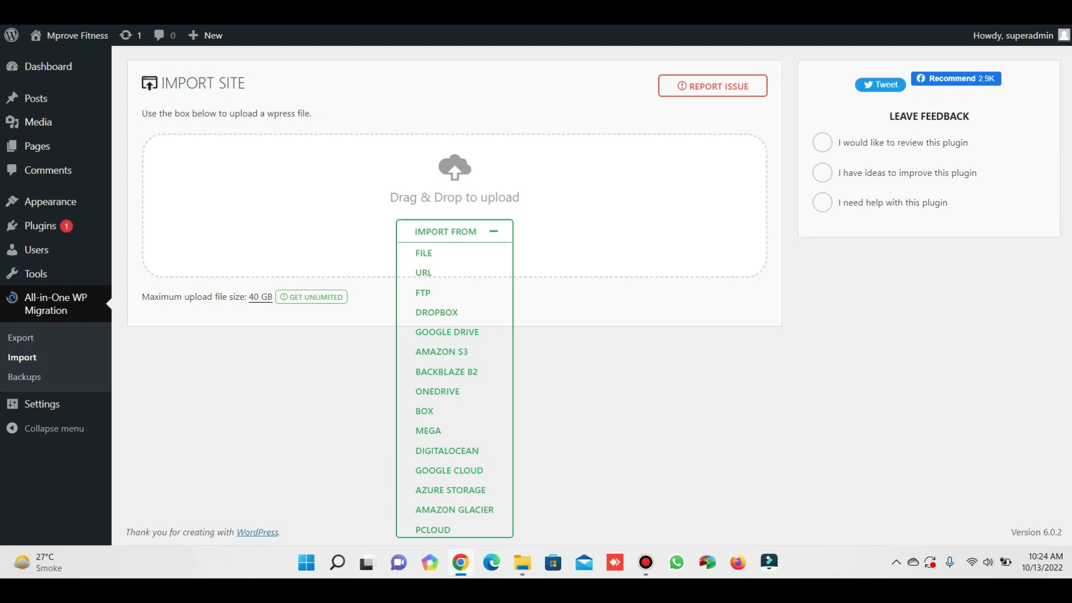
# List All-in-One WP Migration backups and confirm the 527.91 MB mprovefitness backup appears.
pyautogui.click(20, 377)
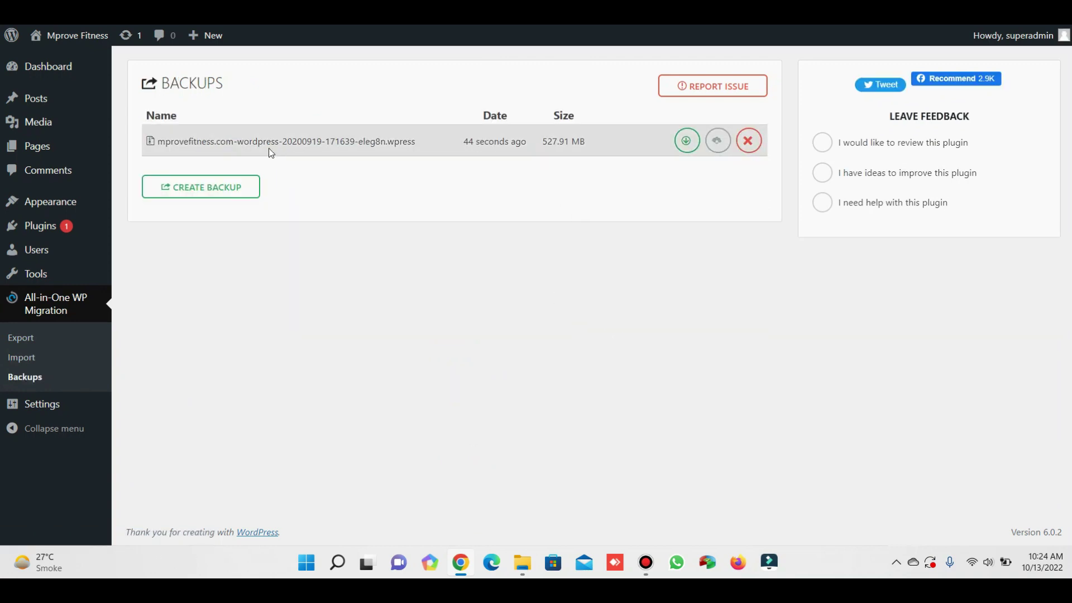
pyautogui.moveTo(461, 141); pyautogui.dragTo(532, 146)
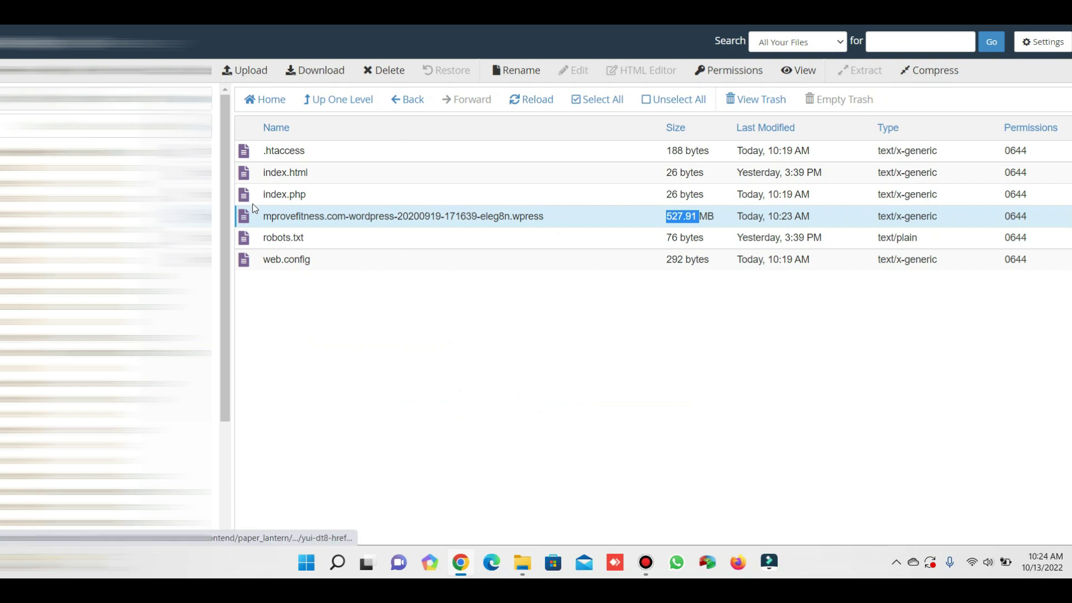
pyautogui.click(252, 204)
pyautogui.click(257, 214)
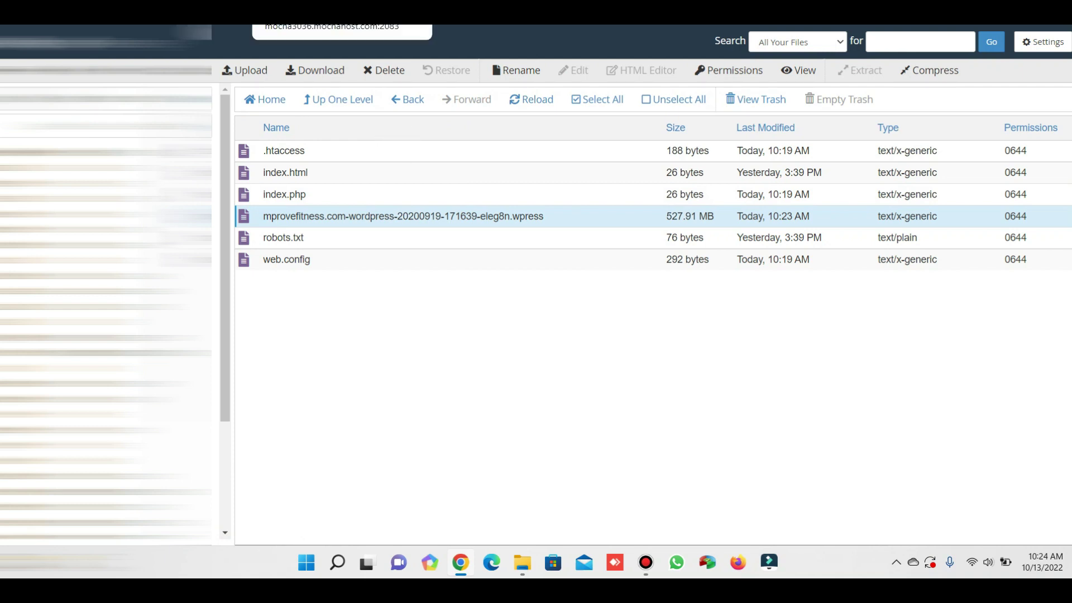
pyautogui.click(670, 16)
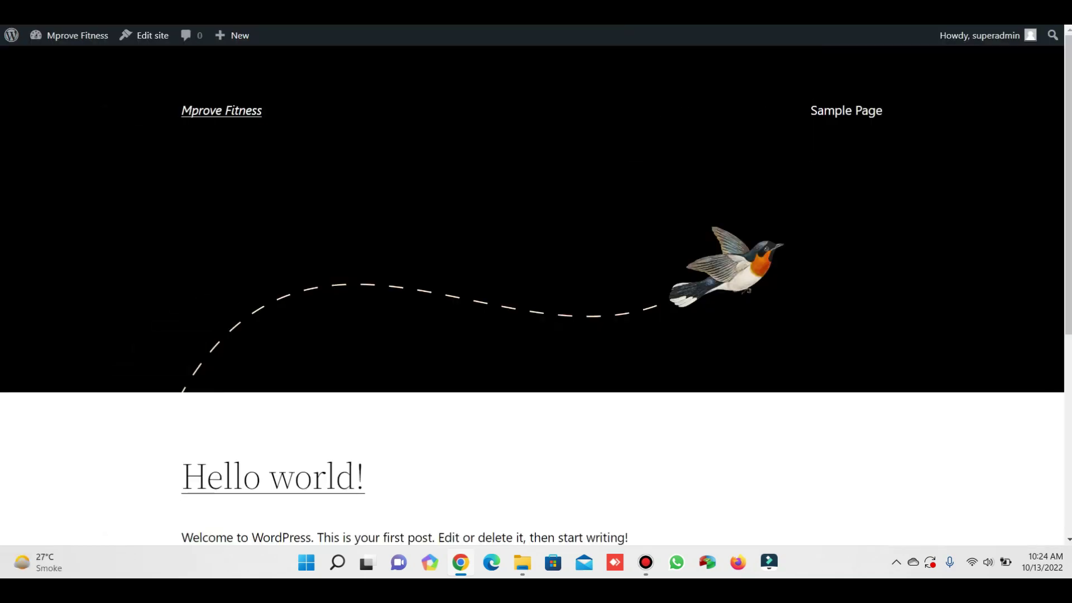
pyautogui.click(781, 17)
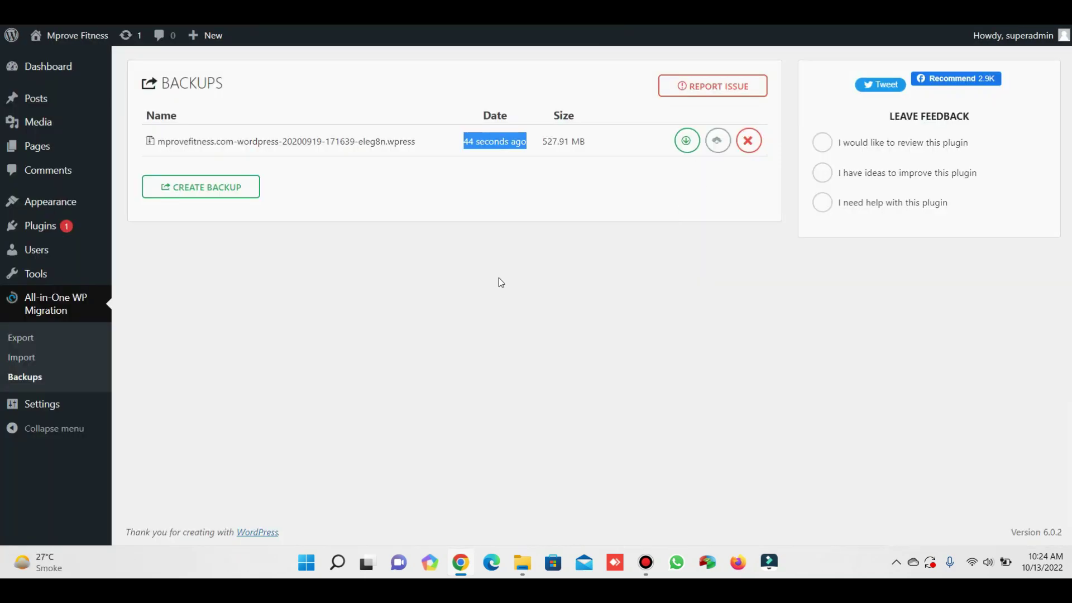
# Restore the site from the 527.91 MB mprovefitness backup, confirming the overwrite.
pyautogui.click(700, 141)
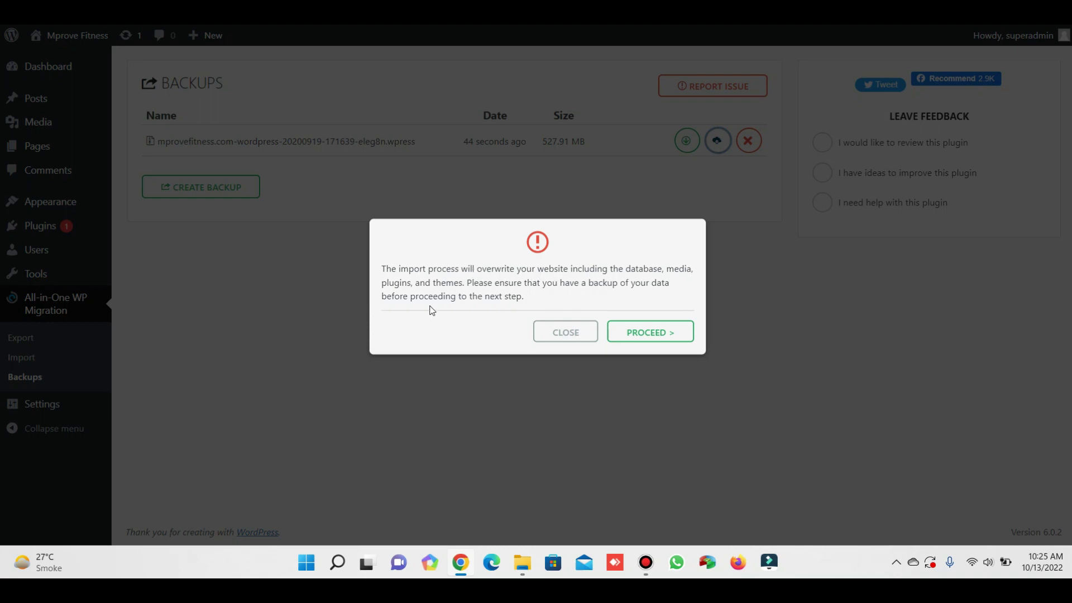
pyautogui.click(645, 337)
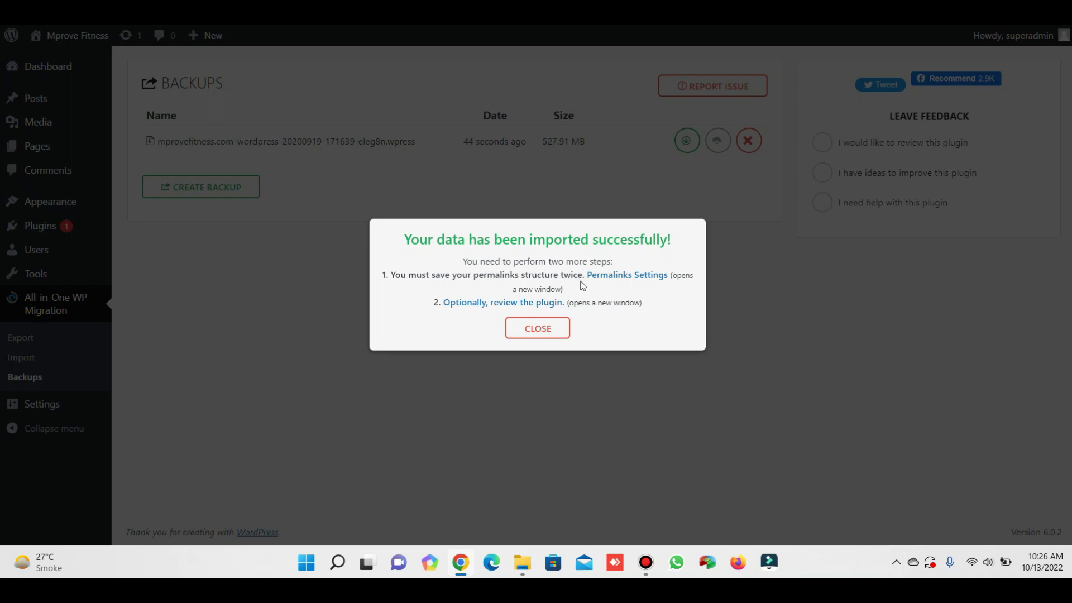
# Dismiss the import-success message and return to the WordPress dashboard.
pyautogui.click(567, 336)
pyautogui.moveTo(11, 36)
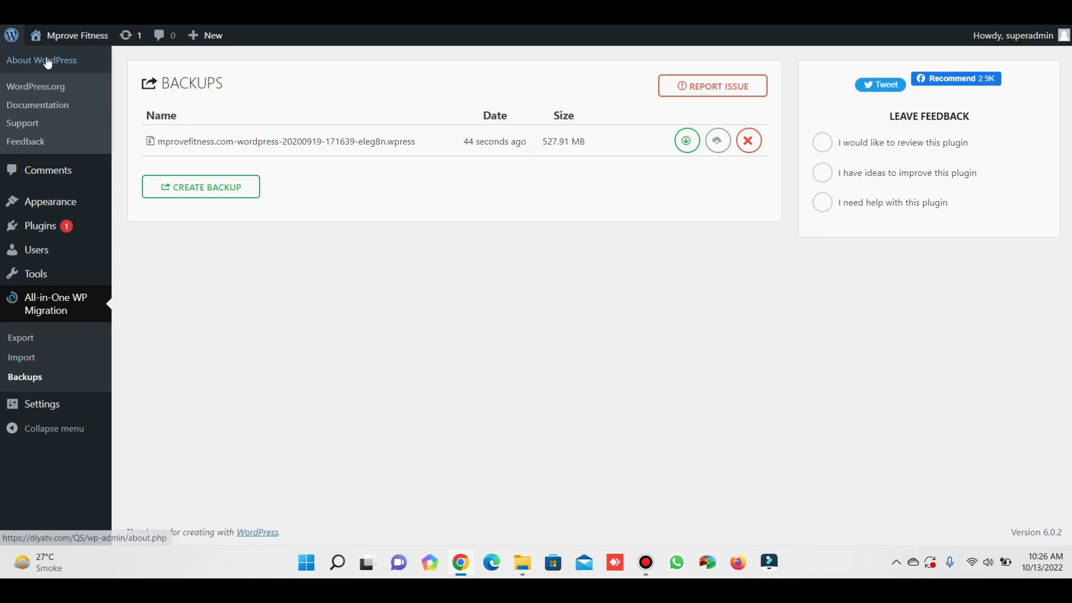
pyautogui.click(130, 67)
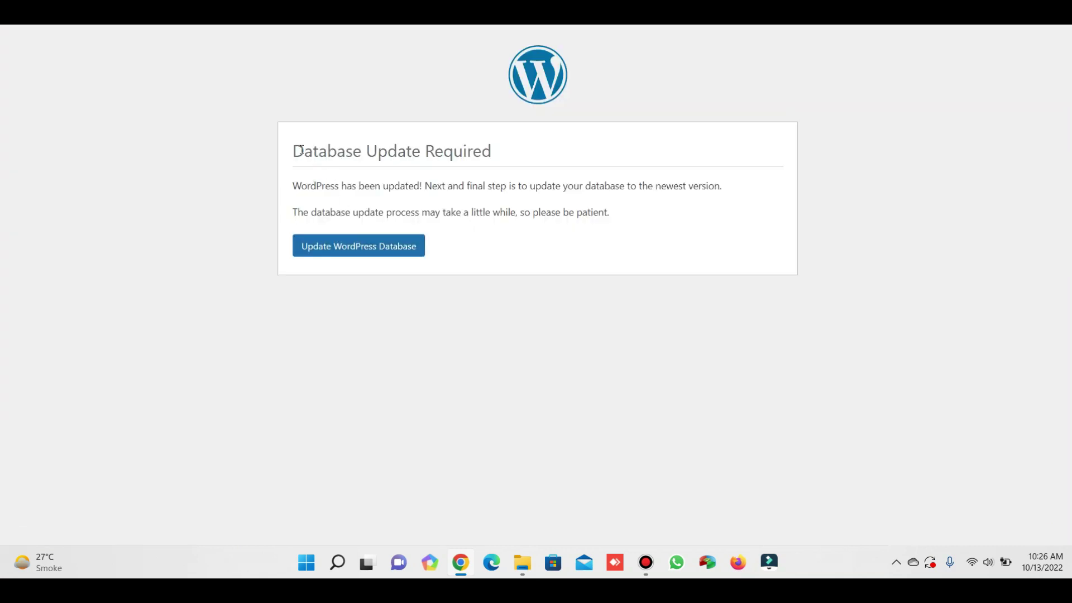
# Update the WordPress database to the newest version and log back in with the admin credentials.
pyautogui.moveTo(301, 150); pyautogui.dragTo(498, 157)
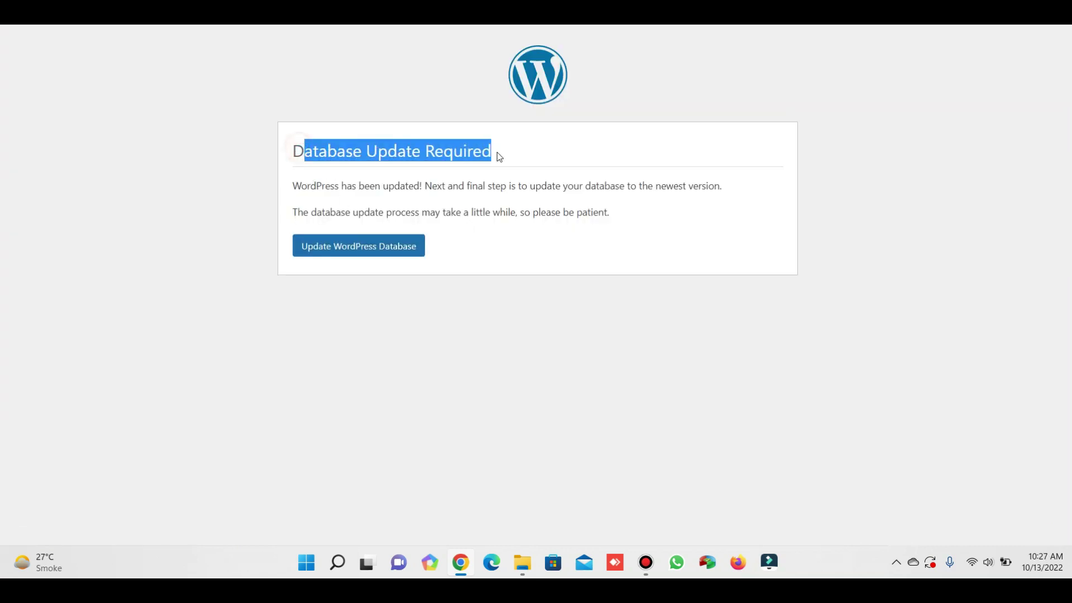
pyautogui.click(377, 251)
pyautogui.click(318, 223)
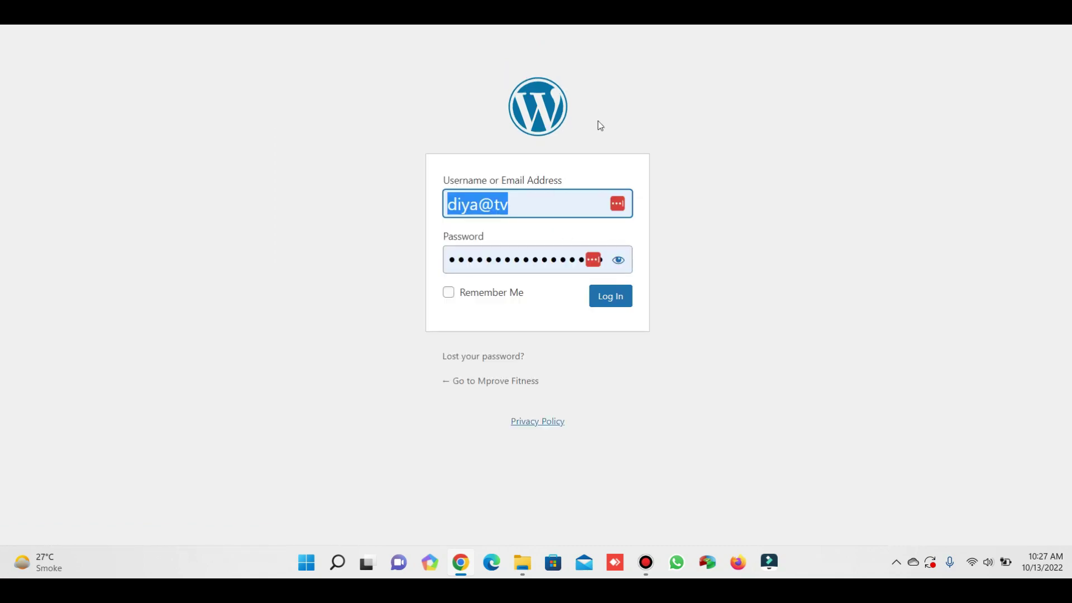
pyautogui.press('Return')
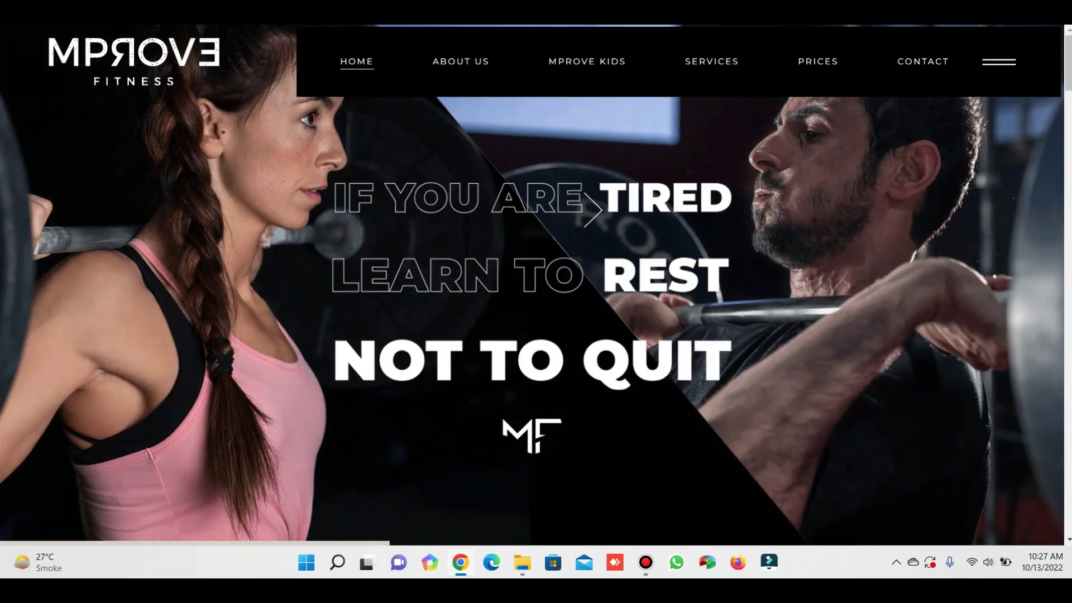
pyautogui.scroll(-15, 592, 211)
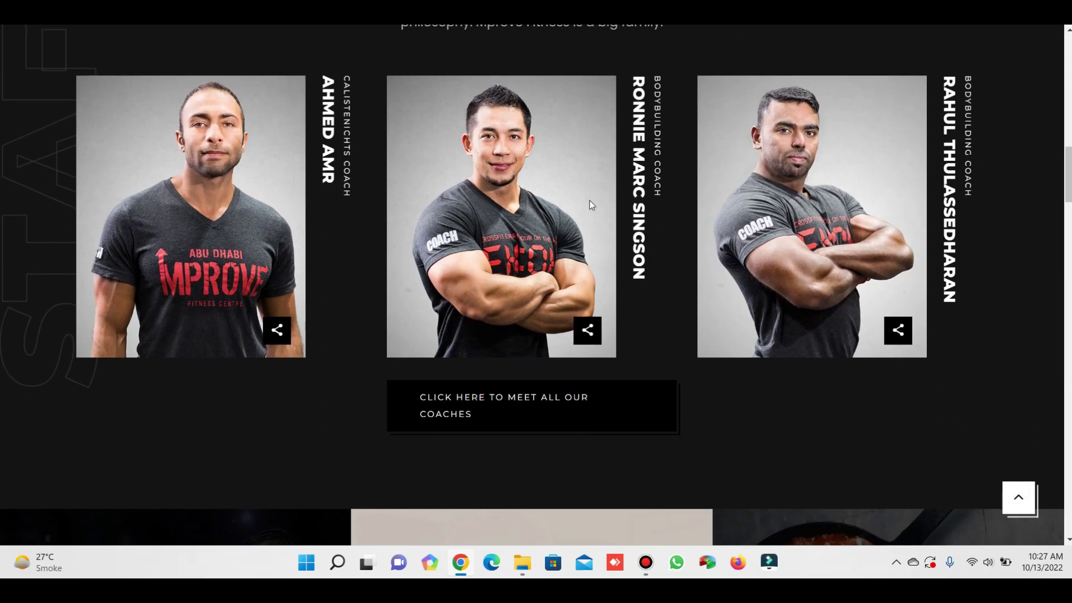
pyautogui.scroll(-15, 590, 200)
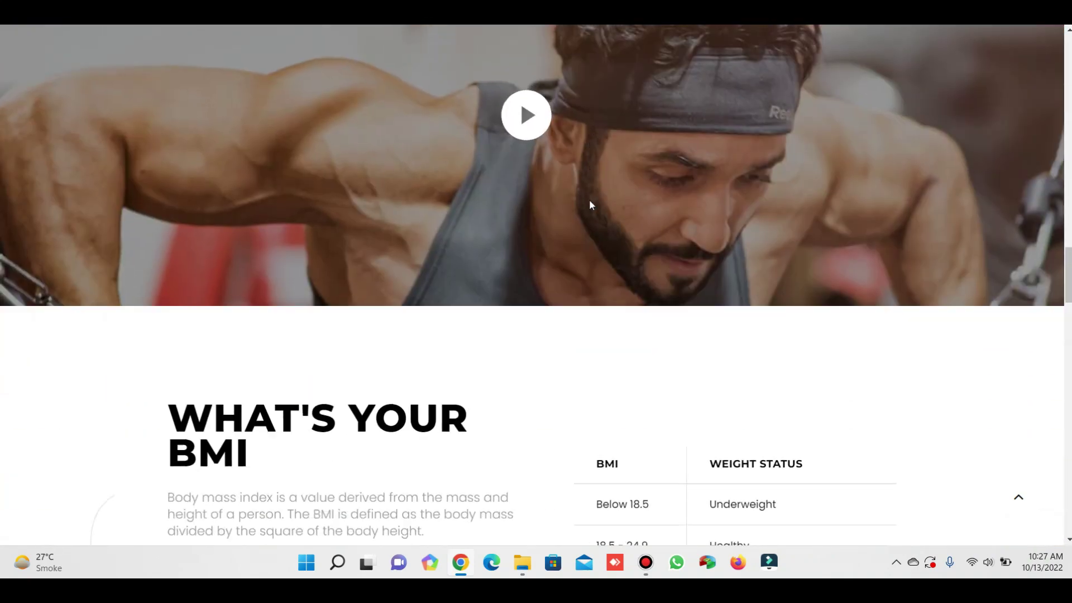
pyautogui.scroll(-20, 590, 205)
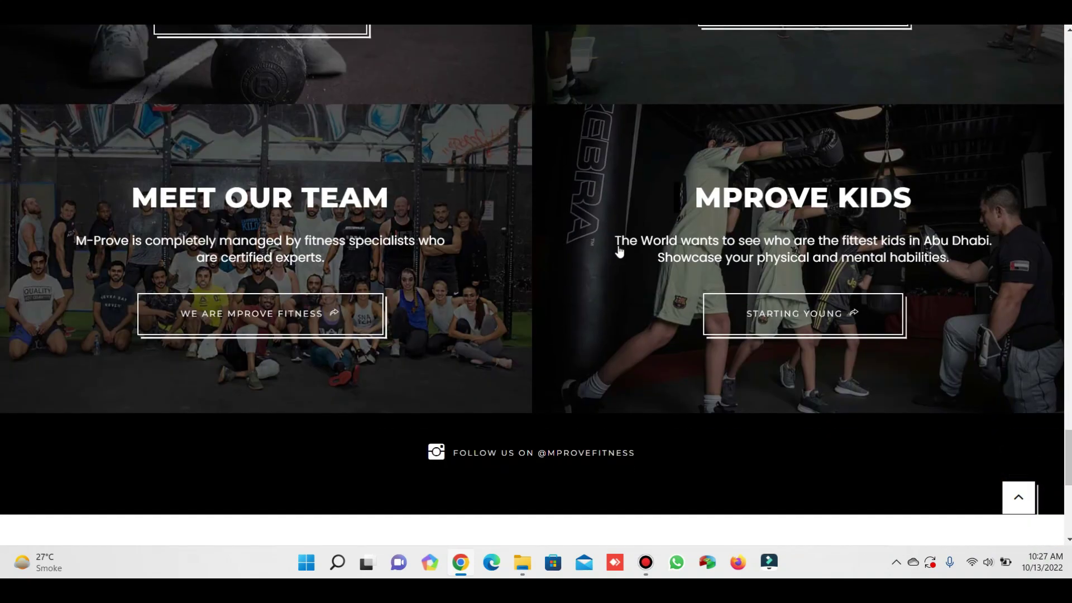
pyautogui.scroll(-8, 619, 252)
pyautogui.scroll(20, 852, 371)
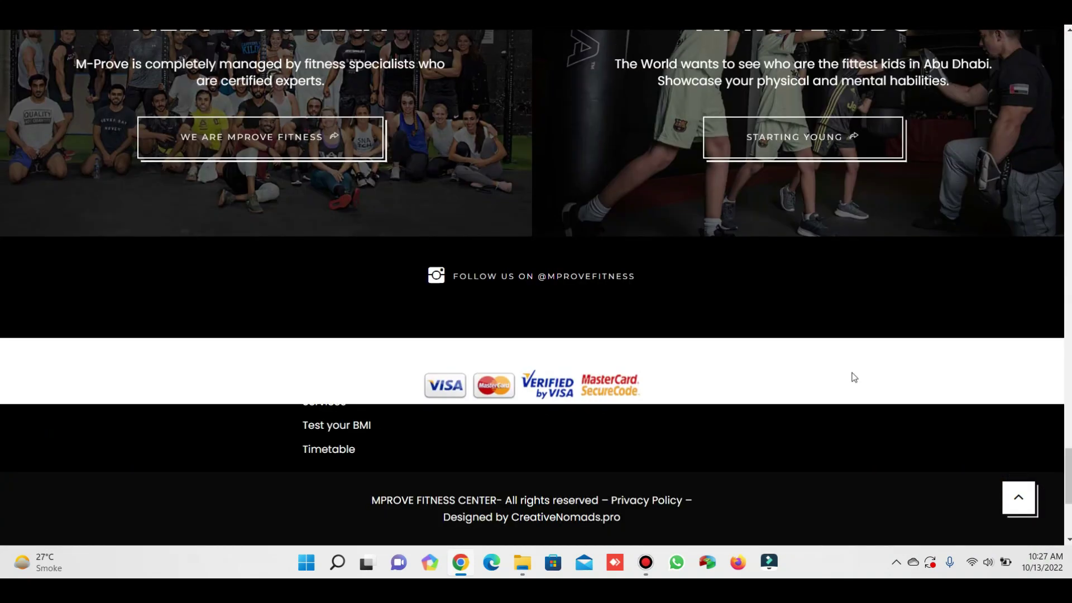
pyautogui.scroll(20, 853, 376)
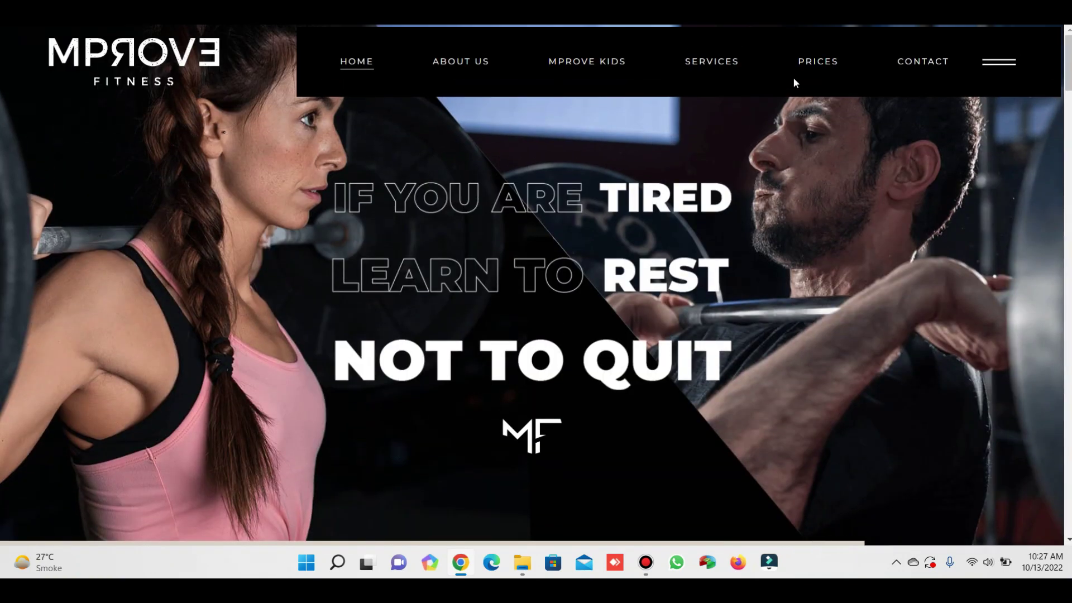
pyautogui.moveTo(722, 71)
pyautogui.click(713, 137)
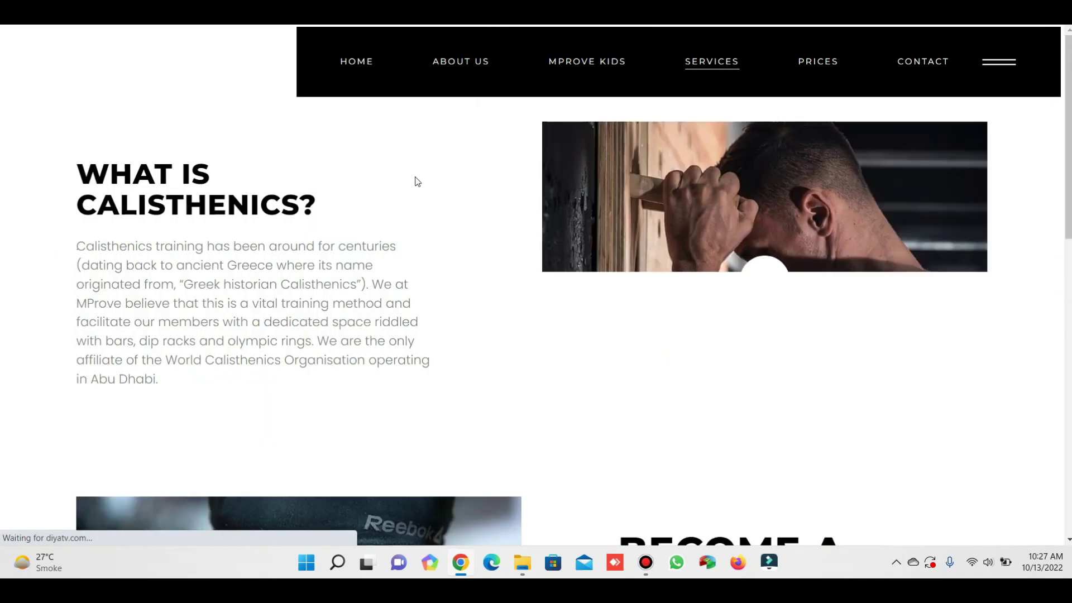
pyautogui.scroll(-12, 369, 197)
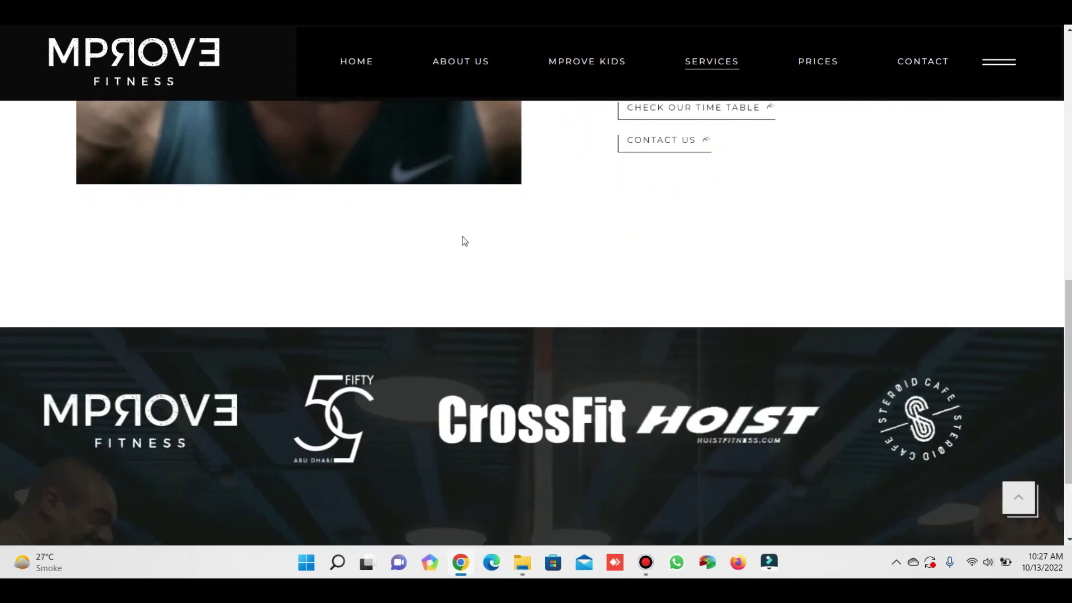
pyautogui.scroll(10, 535, 267)
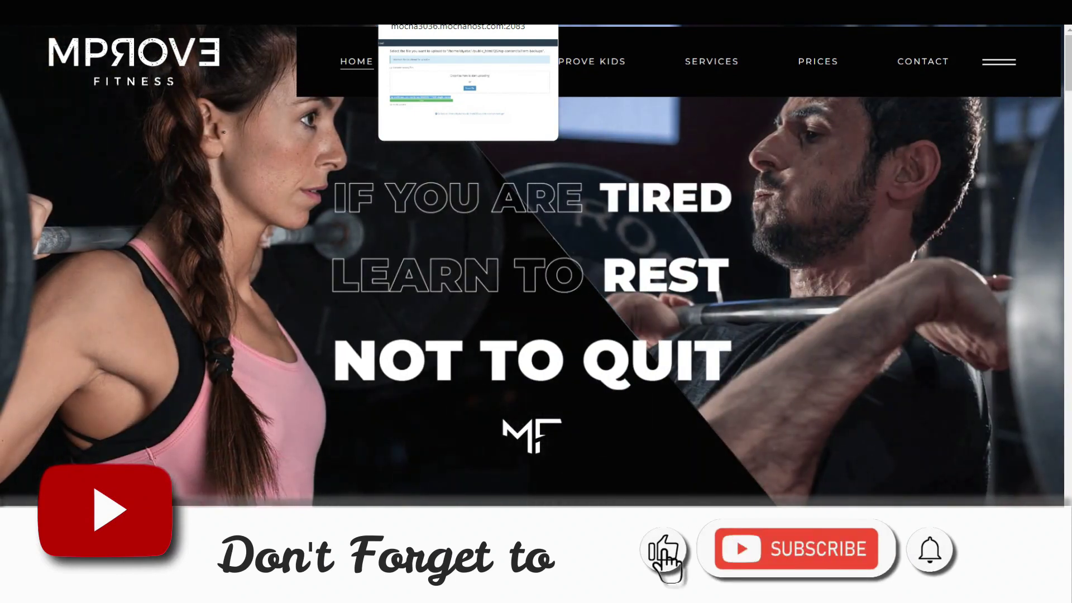
pyautogui.moveTo(977, 45)
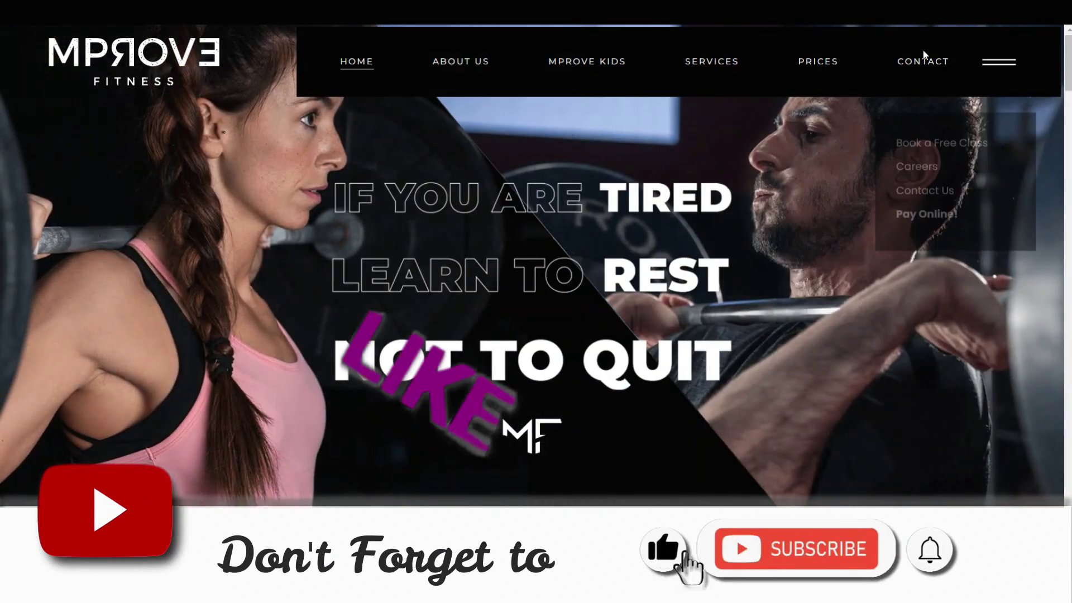